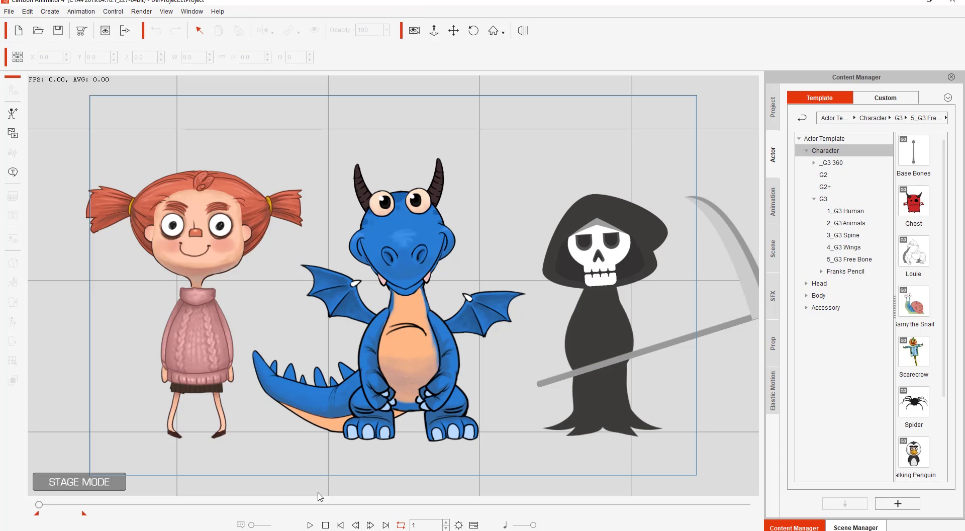
# - Preview the animation of the girl, dragon and reaper together, and then view the girl's head close up
pyautogui.click(311, 524)
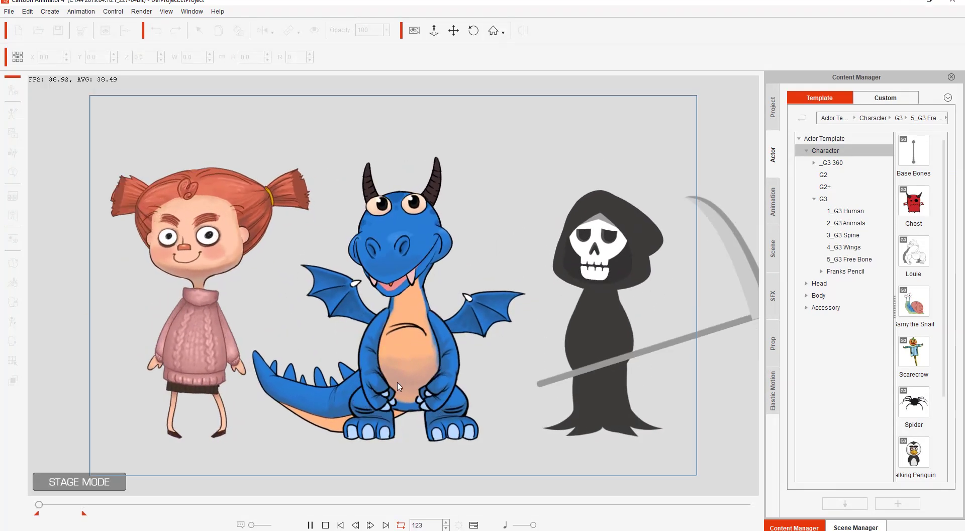
pyautogui.click(310, 525)
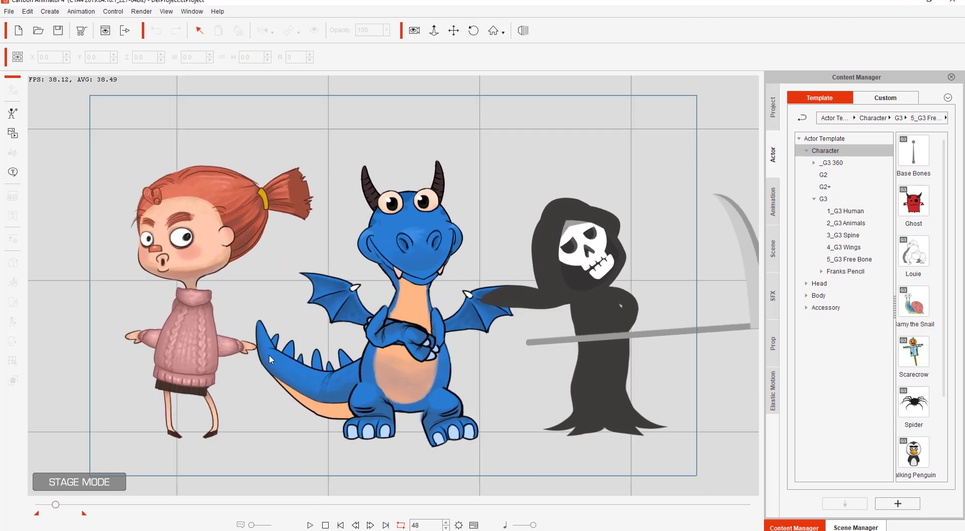
pyautogui.scroll(4, 390, 282)
pyautogui.scroll(5, 385, 186)
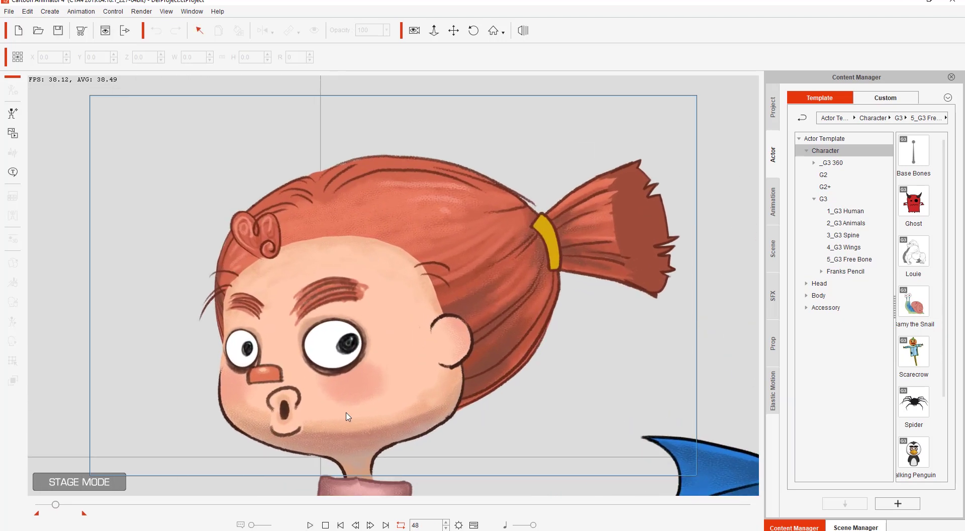
pyautogui.click(311, 526)
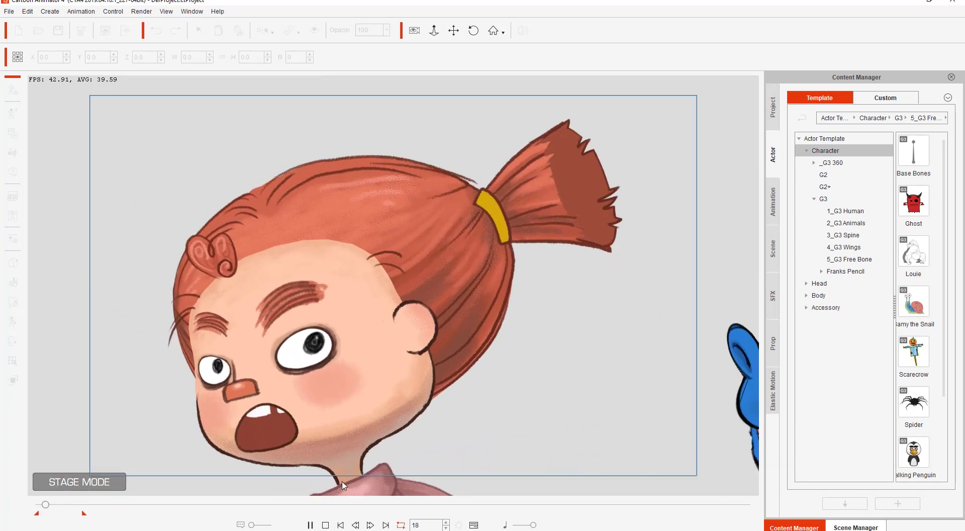
pyautogui.click(311, 525)
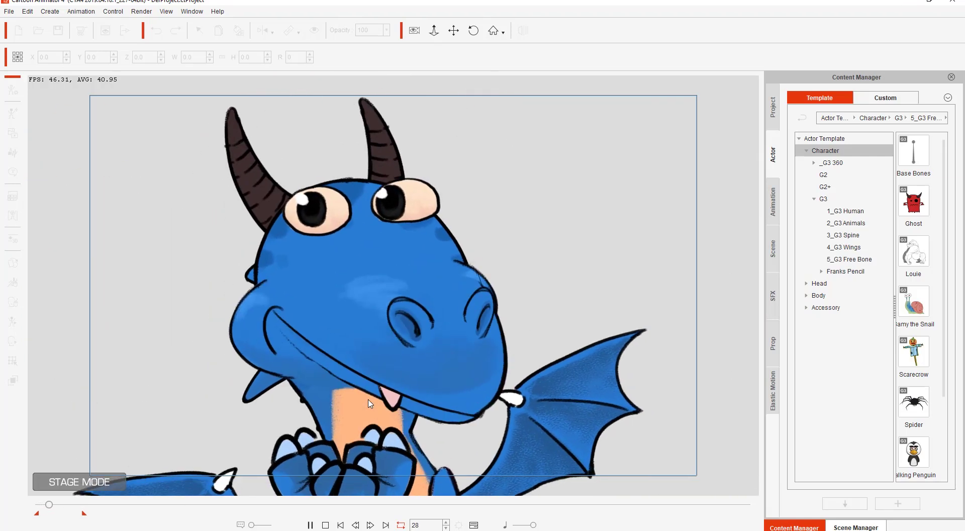
# - Stop the dragon's preview and play back the grim reaper's animation in close-up
pyautogui.press('space')
pyautogui.moveTo(612, 358); pyautogui.dragTo(129, 313)
pyautogui.click(310, 525)
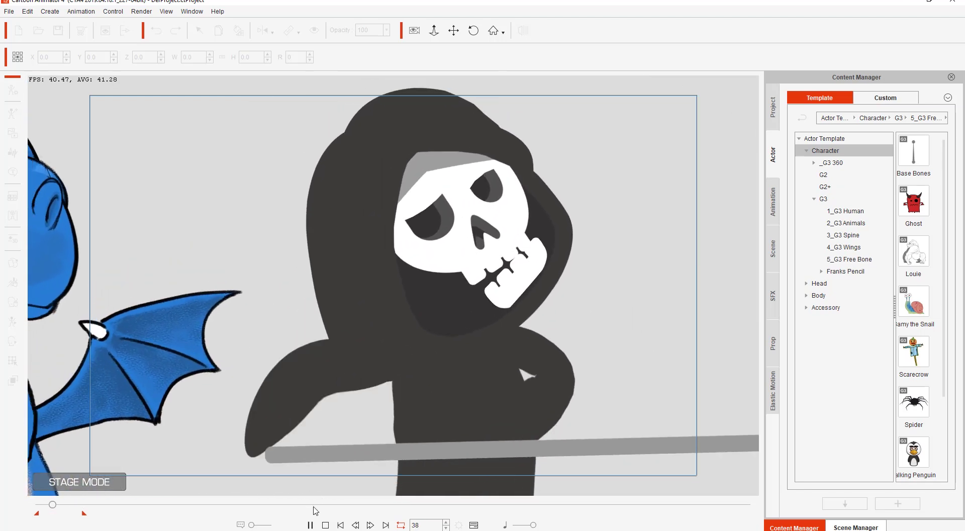
pyautogui.press('space')
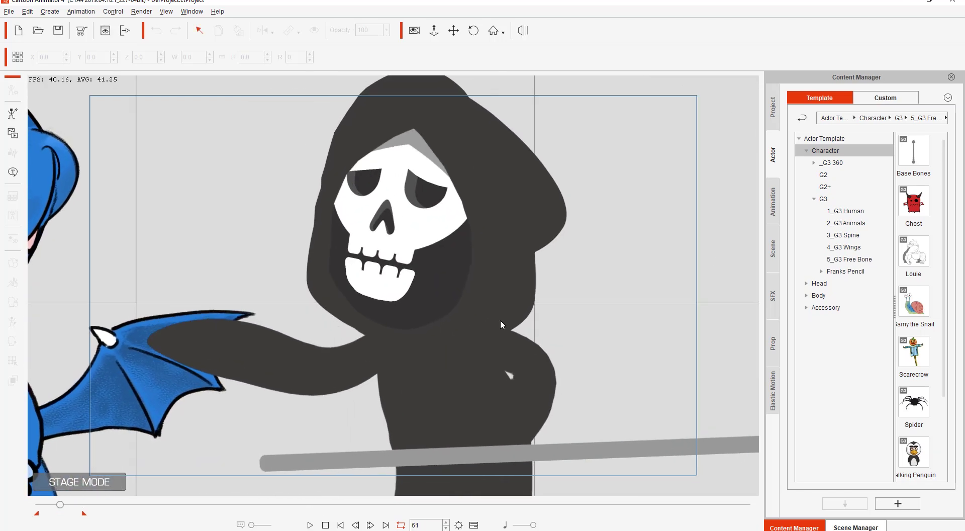
# - Play back the walking dog's animation and stop it
pyautogui.moveTo(500, 318); pyautogui.dragTo(255, 220)
pyautogui.scroll(-3, 416, 301)
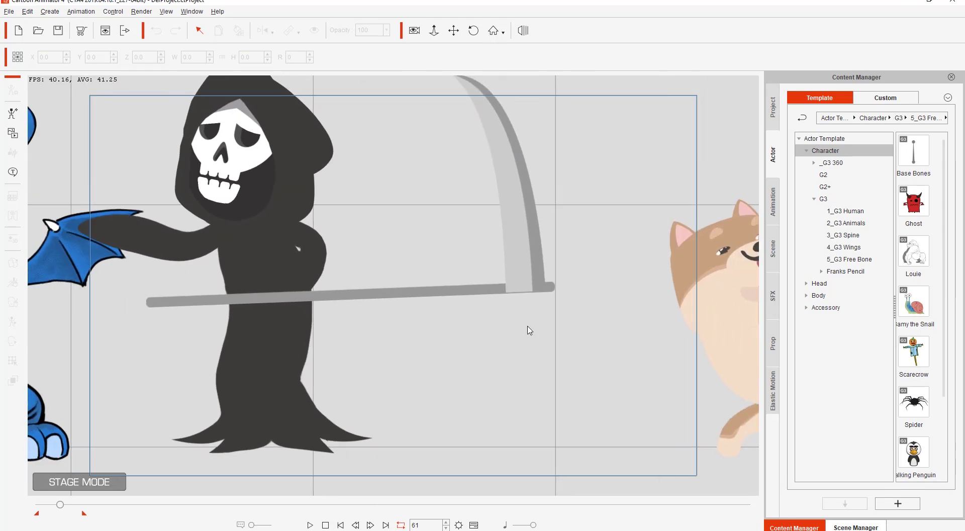
pyautogui.moveTo(528, 329); pyautogui.dragTo(109, 291)
pyautogui.scroll(2, 111, 302)
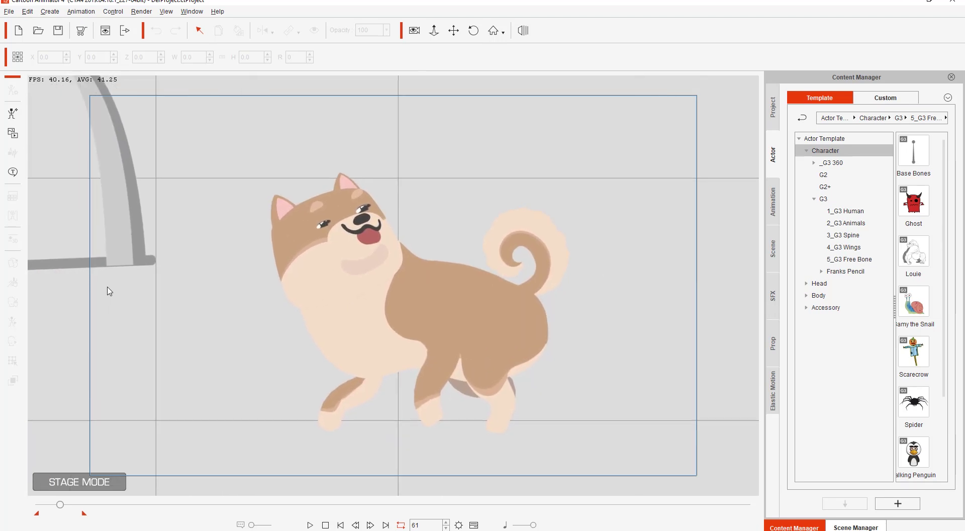
pyautogui.click(310, 525)
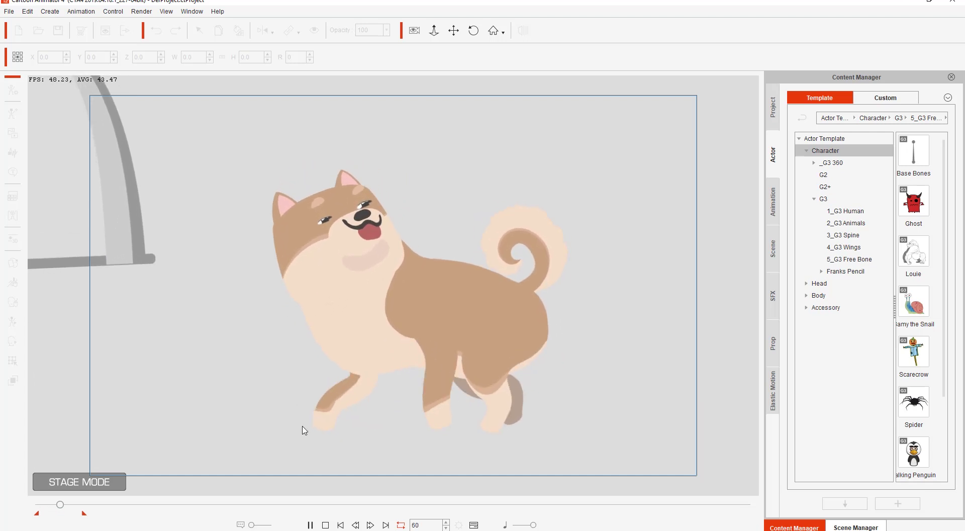
pyautogui.click(311, 524)
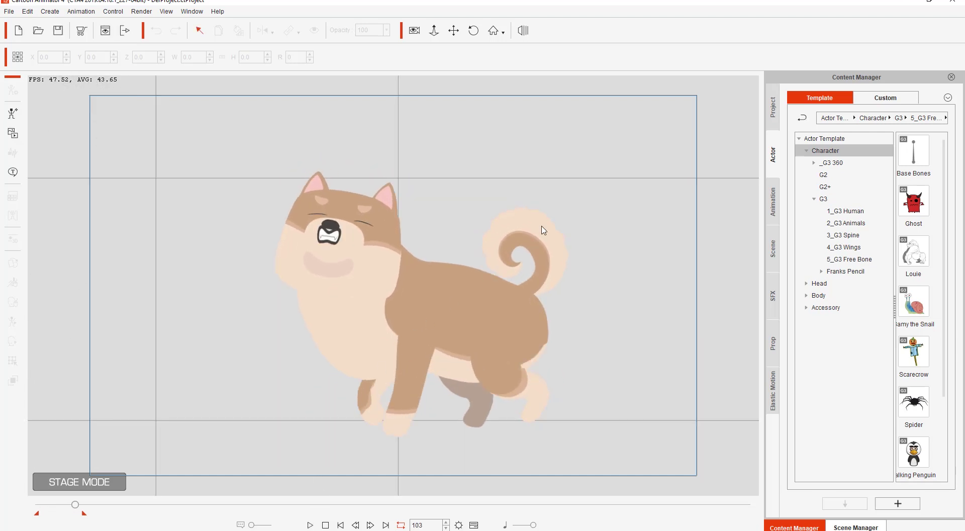
# - Expand the _G3 360 character templates and play back the sunflower and winged pumpkin animations
pyautogui.scroll(-3, 545, 302)
pyautogui.moveTo(666, 293); pyautogui.dragTo(180, 286)
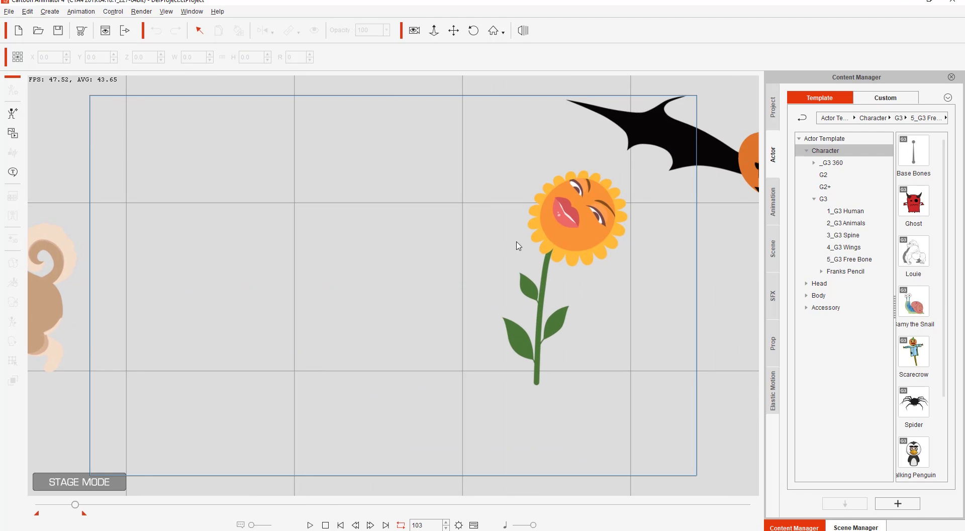
pyautogui.moveTo(518, 245); pyautogui.dragTo(162, 294)
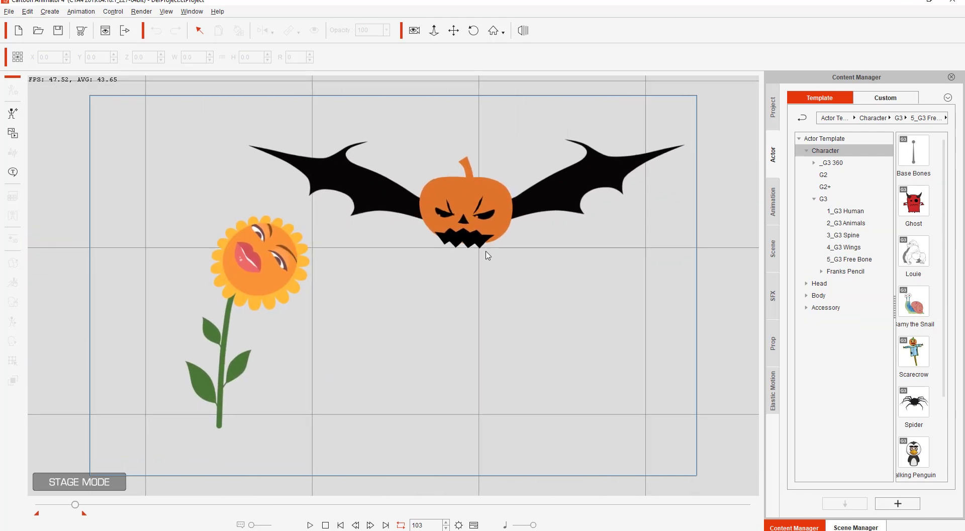
pyautogui.click(833, 164)
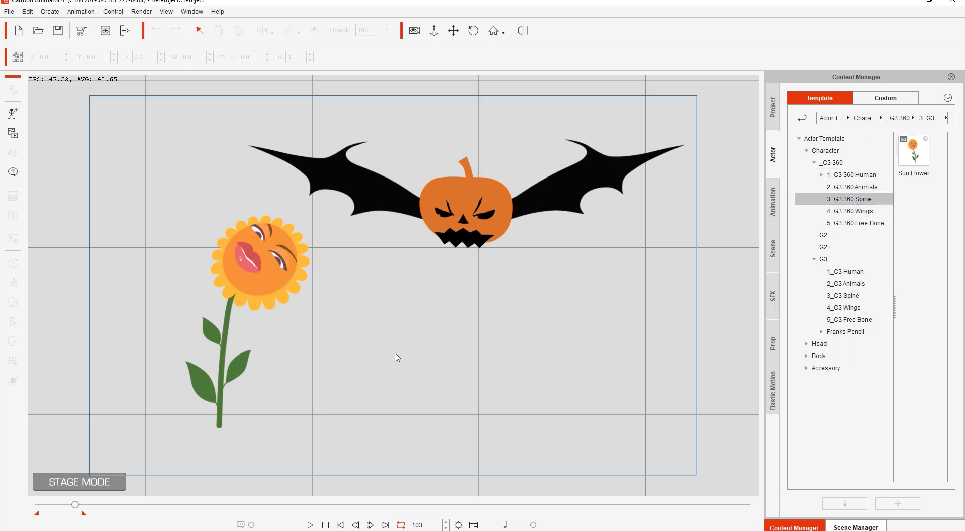
pyautogui.click(310, 525)
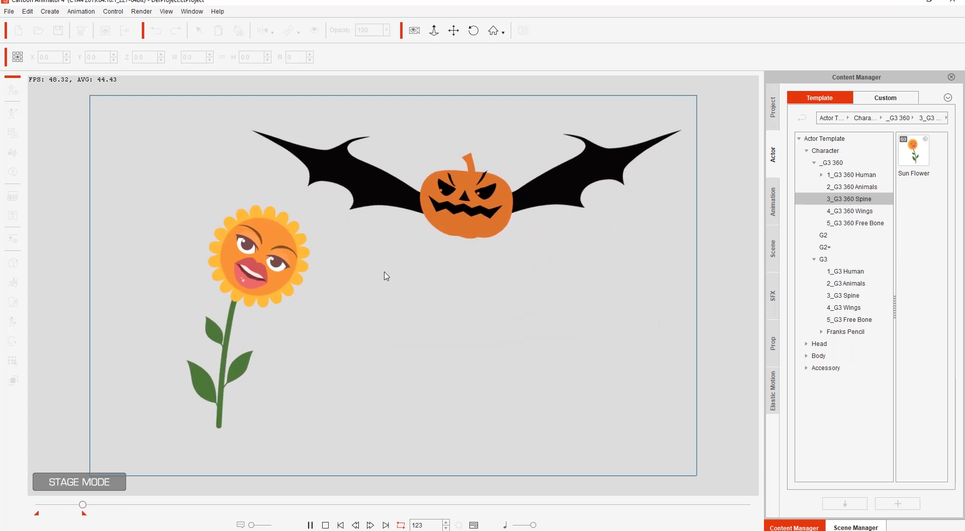
pyautogui.click(312, 525)
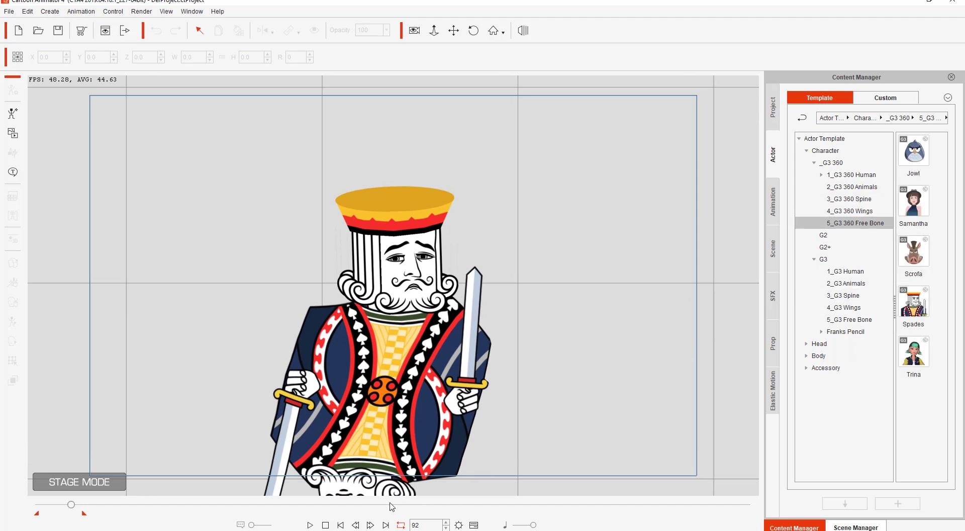
# - Preview the playing-card king's animation, followed by the scene with three views of the red-haired woman
pyautogui.click(312, 524)
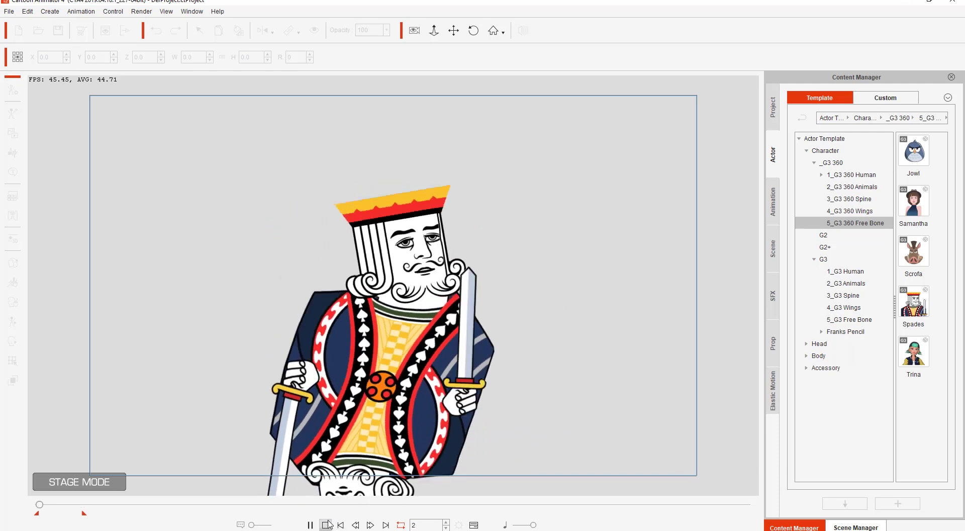
pyautogui.click(327, 525)
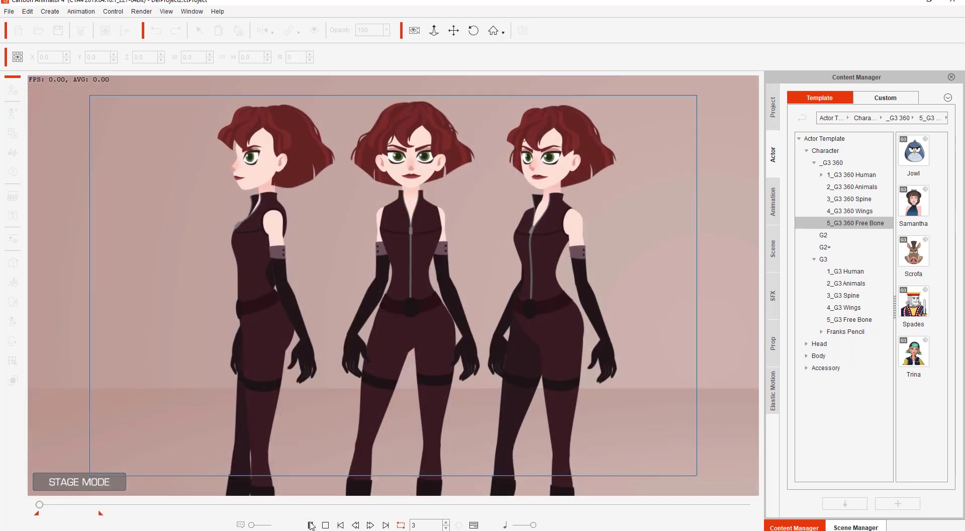
pyautogui.click(310, 525)
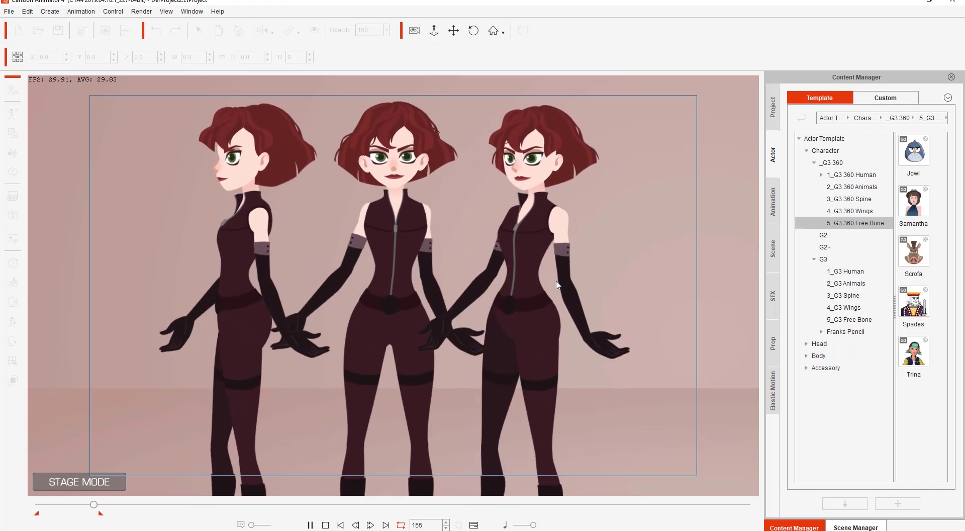
pyautogui.click(311, 525)
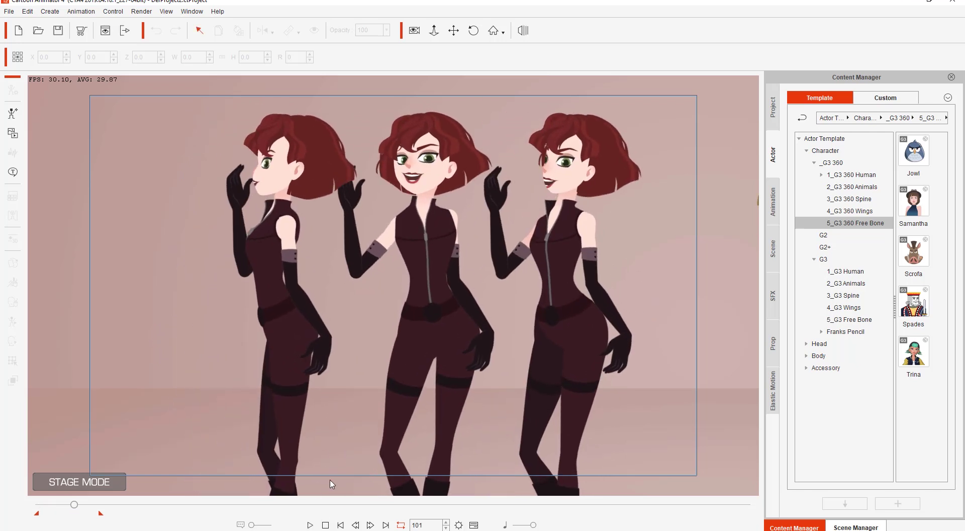
# - Play back the blue bird's animation and return the timeline to frame 1
pyautogui.moveTo(583, 257); pyautogui.dragTo(533, 285)
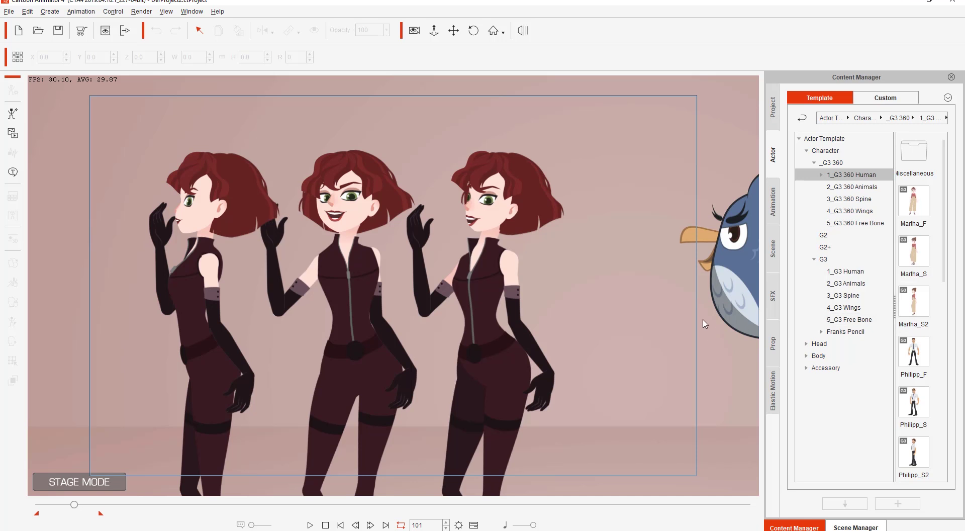
pyautogui.moveTo(653, 286); pyautogui.dragTo(323, 281)
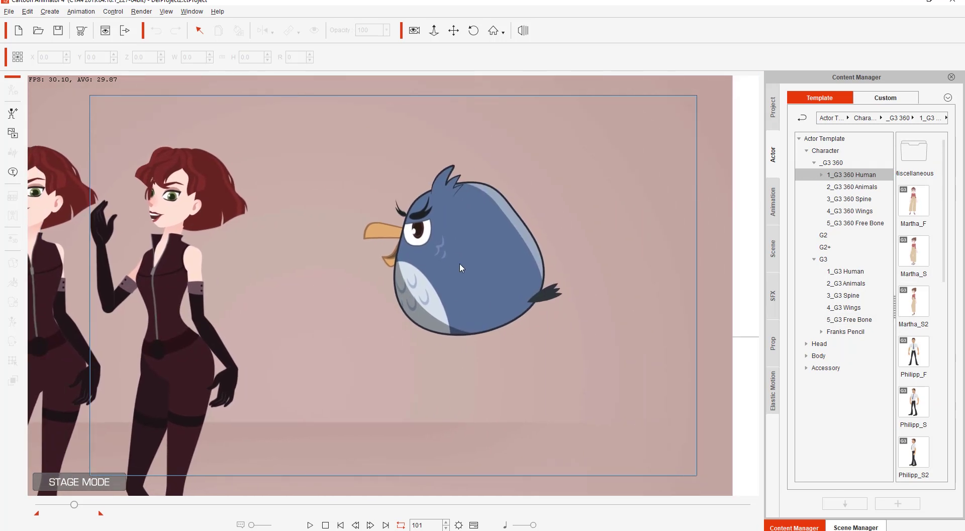
pyautogui.scroll(5, 459, 263)
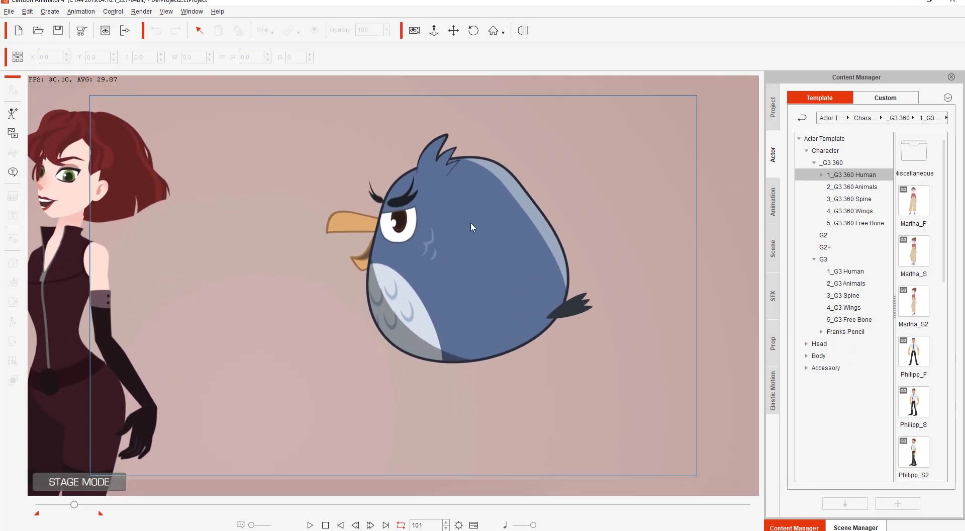
pyautogui.moveTo(470, 221); pyautogui.dragTo(453, 230)
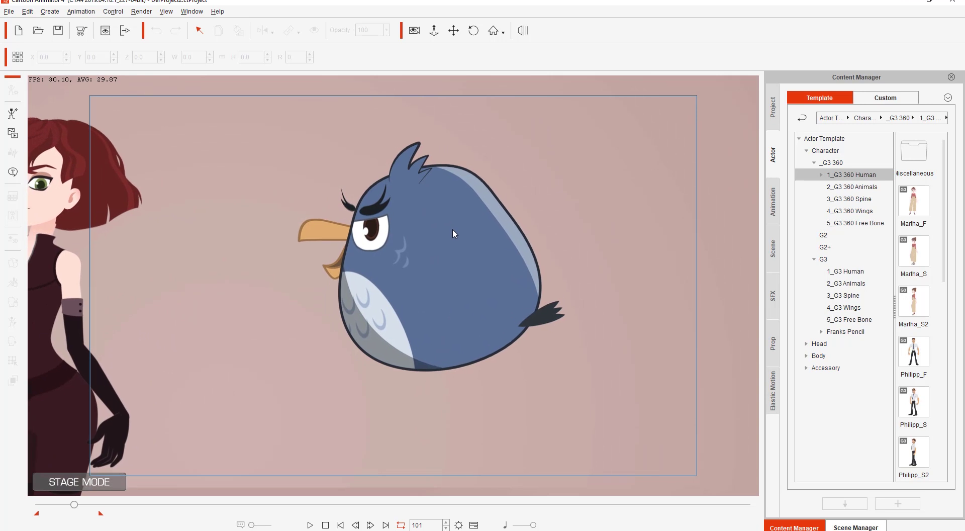
pyautogui.click(311, 524)
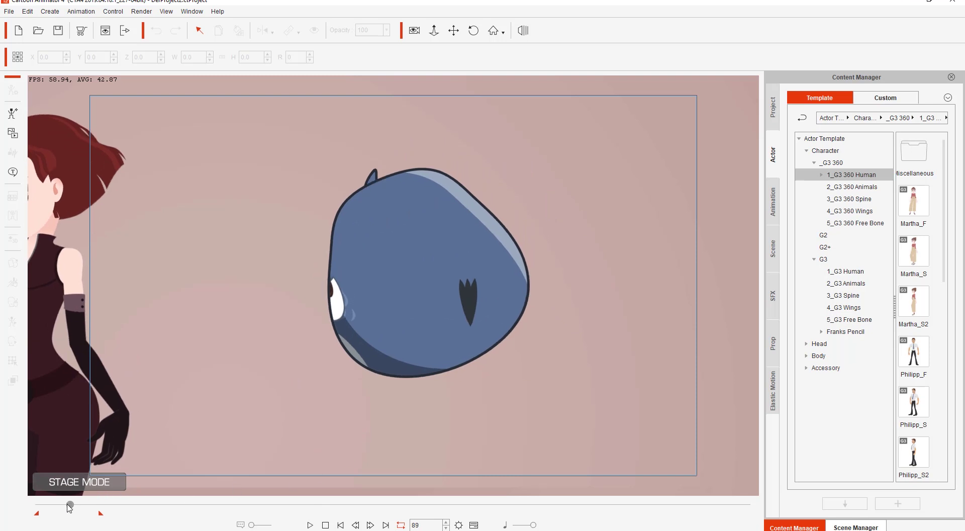
pyautogui.moveTo(68, 505); pyautogui.dragTo(38, 506)
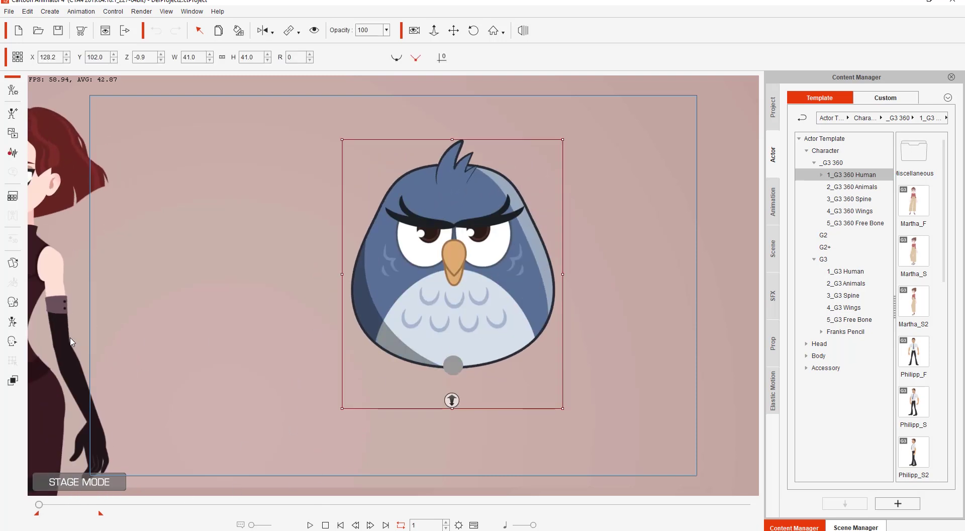
# - Open the 2D Motion Key Editor for the blue bird, test moving its root bone slightly, and close the editor
pyautogui.click(12, 324)
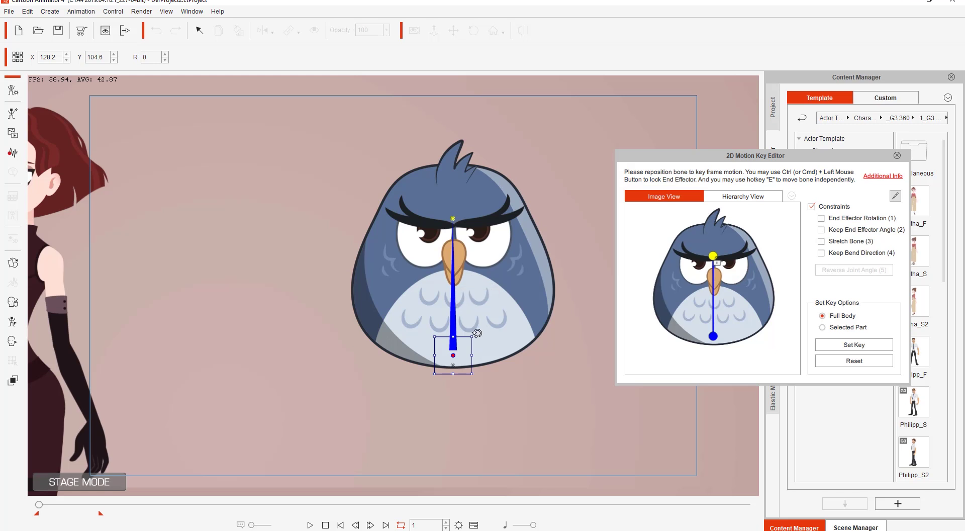
pyautogui.moveTo(479, 336)
pyautogui.mouseDown()
pyautogui.moveTo(488, 350)
pyautogui.moveTo(465, 319)
pyautogui.moveTo(447, 329)
pyautogui.moveTo(482, 317)
pyautogui.moveTo(459, 324)
pyautogui.moveTo(504, 323)
pyautogui.moveTo(510, 337)
pyautogui.moveTo(495, 317)
pyautogui.moveTo(481, 337)
pyautogui.mouseUp()
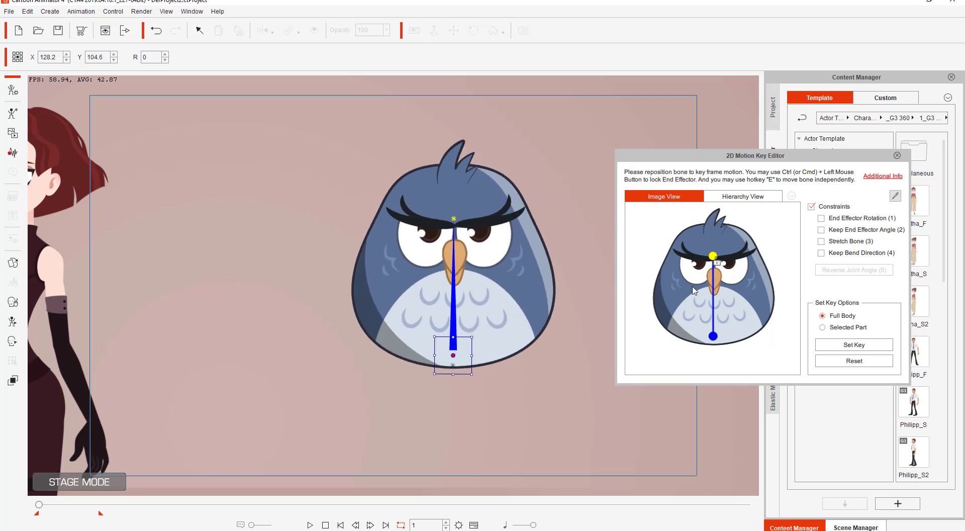
pyautogui.click(897, 156)
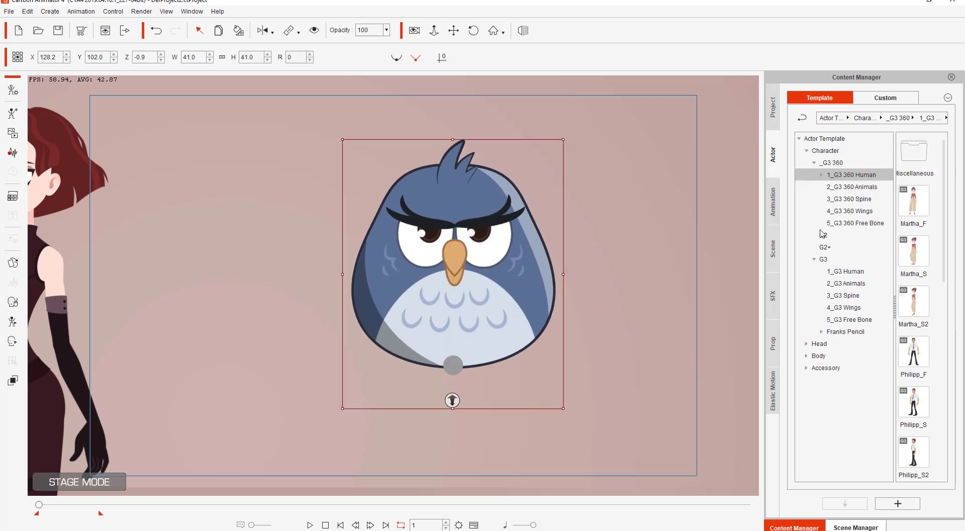
# - Add the Samantha character from 5_G3 360 Free Bone beside the bird and scale it to 59
pyautogui.click(860, 224)
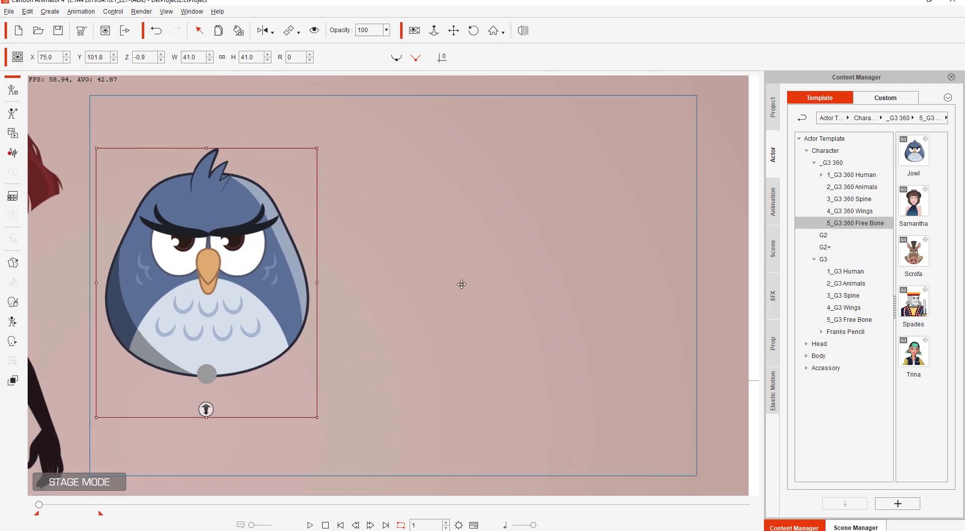
pyautogui.moveTo(913, 201); pyautogui.dragTo(557, 274)
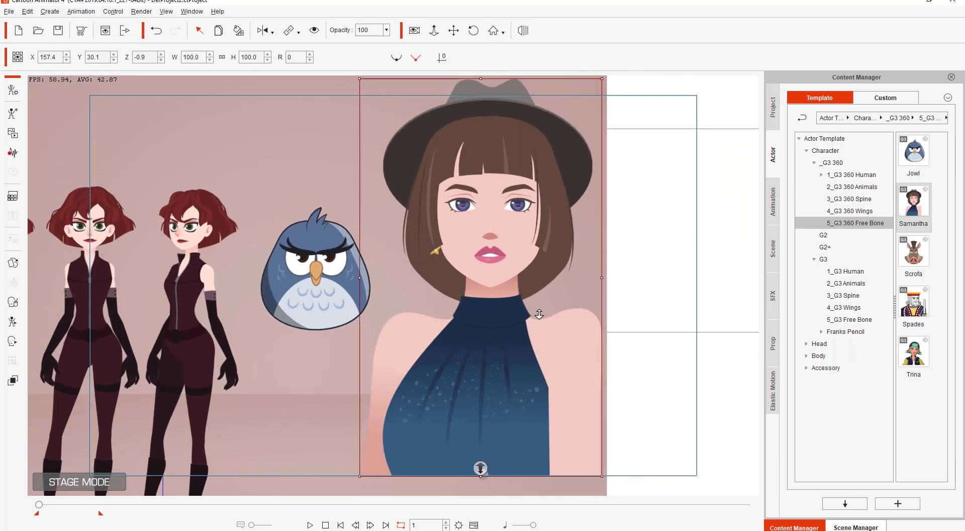
pyautogui.moveTo(602, 79); pyautogui.dragTo(523, 237)
pyautogui.moveTo(535, 291); pyautogui.dragTo(515, 217)
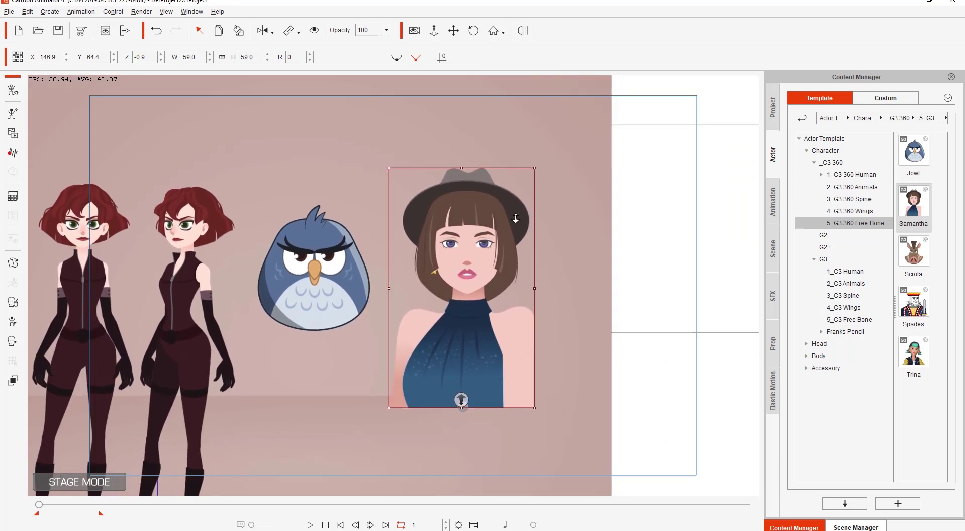
# - Open the 2D Motion Key Editor for the Samantha character to show its bone structure
pyautogui.scroll(3, 515, 218)
pyautogui.scroll(-1, 515, 218)
pyautogui.scroll(1, 532, 254)
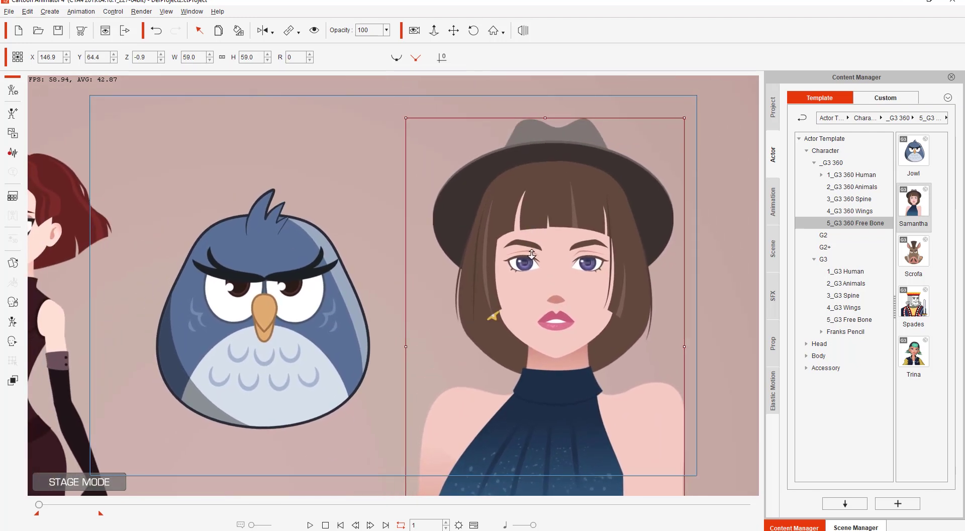
pyautogui.scroll(-1, 394, 273)
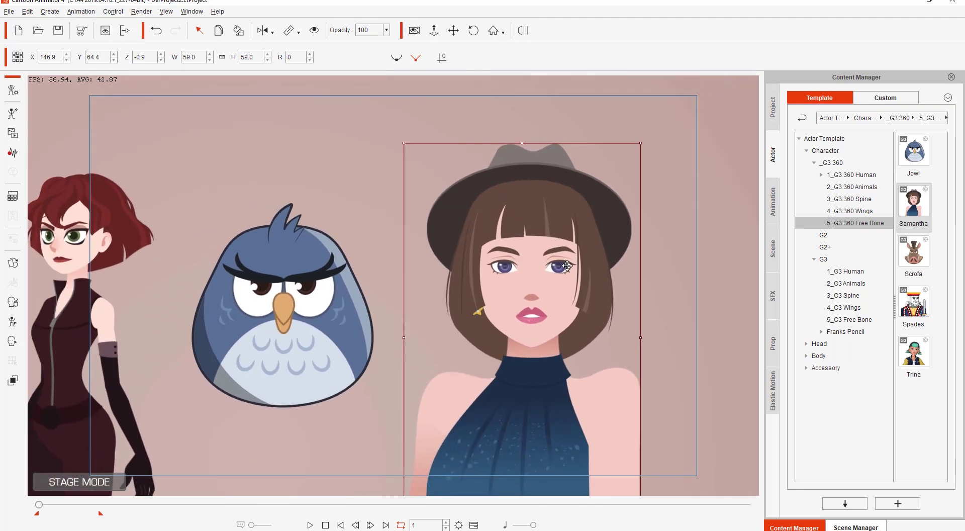
pyautogui.click(17, 325)
pyautogui.moveTo(441, 341)
pyautogui.mouseDown()
pyautogui.moveTo(415, 258)
pyautogui.moveTo(405, 289)
pyautogui.moveTo(442, 329)
pyautogui.mouseUp()
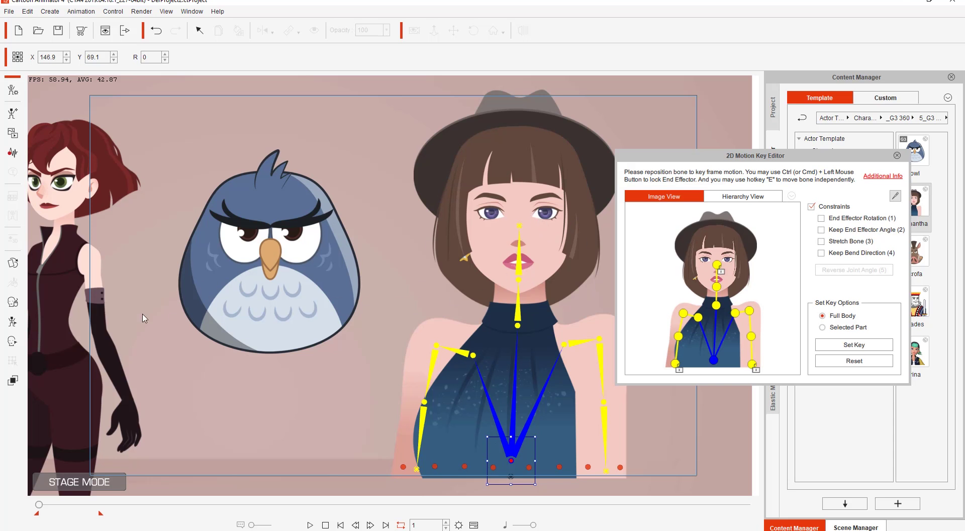
# - Open the Face Key Editor for the Samantha character, test turning her head with the rotation gizmo, and close the editor
pyautogui.click(12, 342)
pyautogui.moveTo(439, 287); pyautogui.dragTo(357, 221)
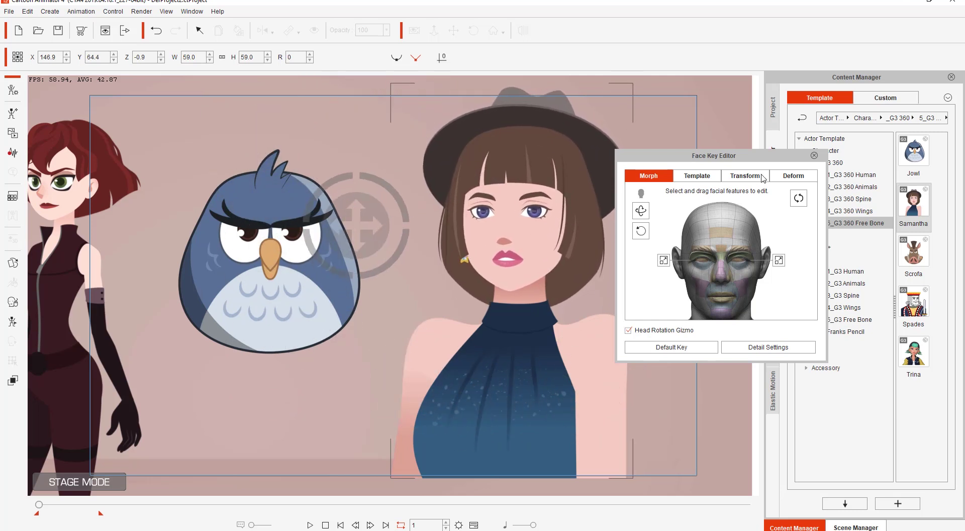
pyautogui.click(814, 156)
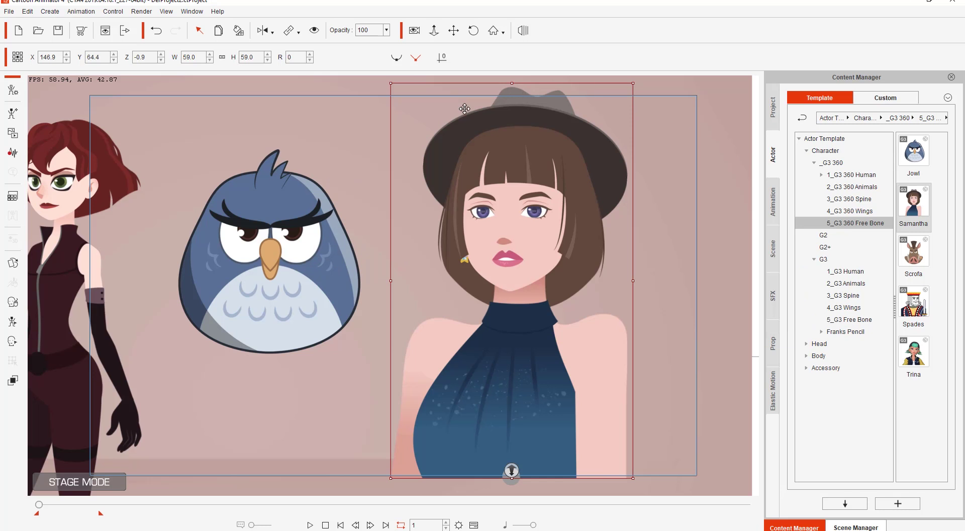
# - Start a new project, discarding the current project with the bird and Samantha without saving
pyautogui.click(284, 255)
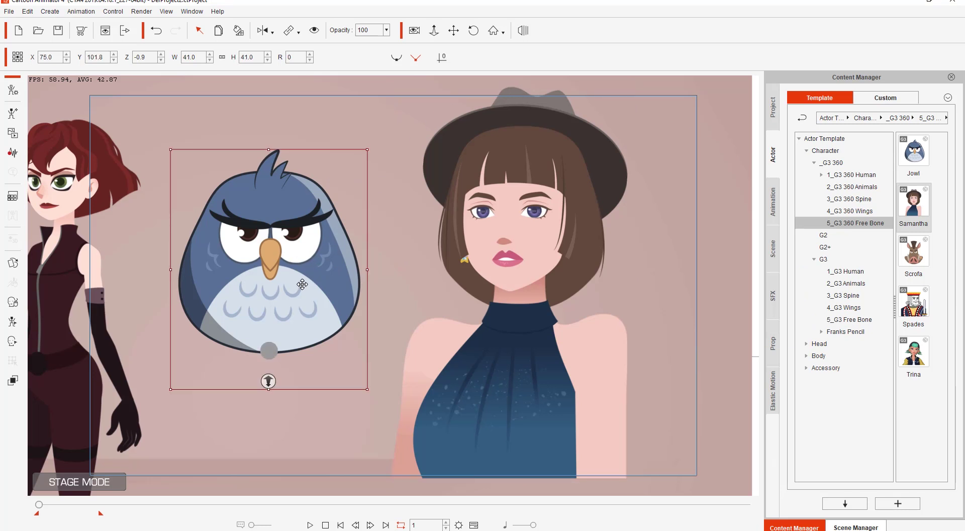
pyautogui.click(18, 30)
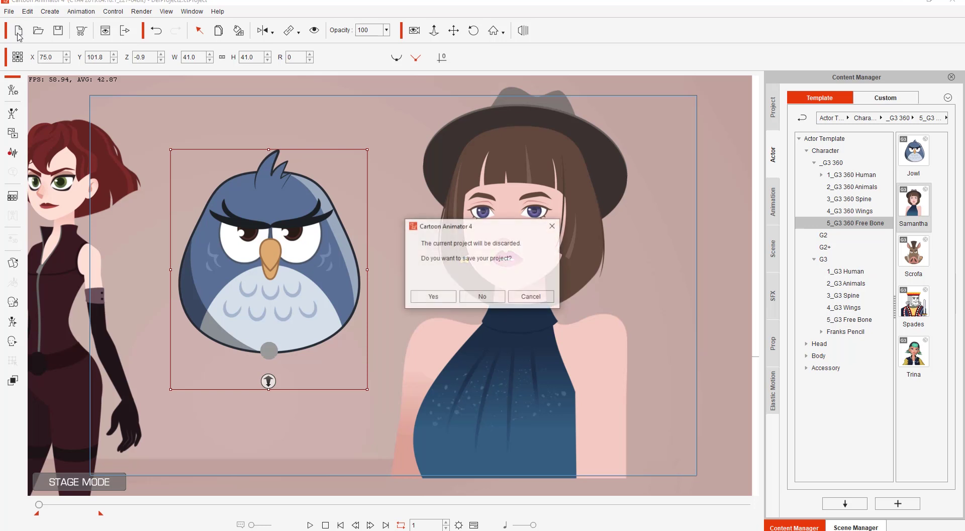
pyautogui.click(486, 296)
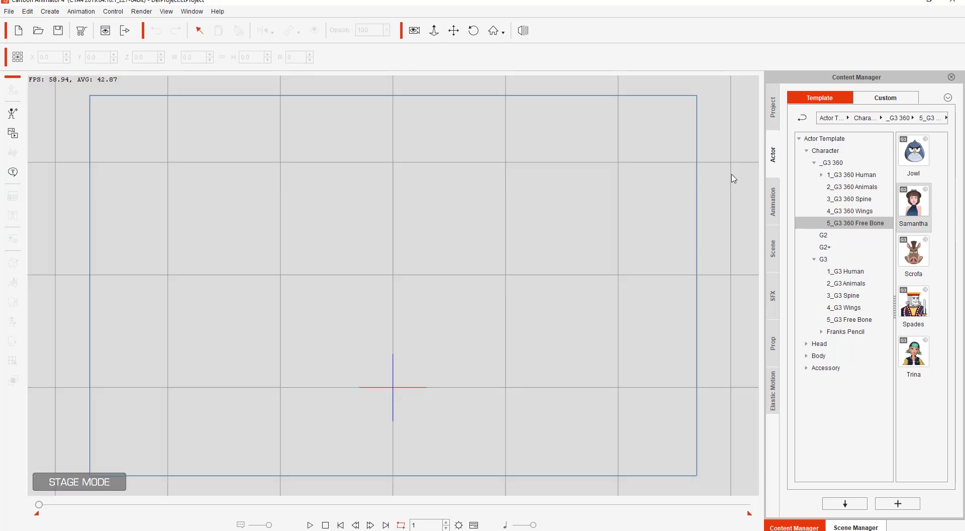
# - Add the Ted_S character from 1_G3 360 Human to the empty stage
pyautogui.click(829, 178)
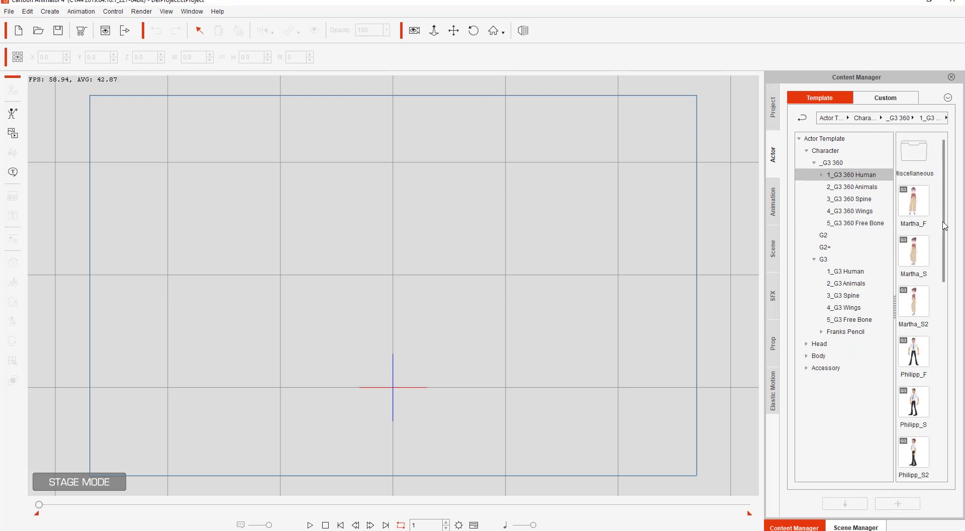
pyautogui.scroll(-10, 920, 352)
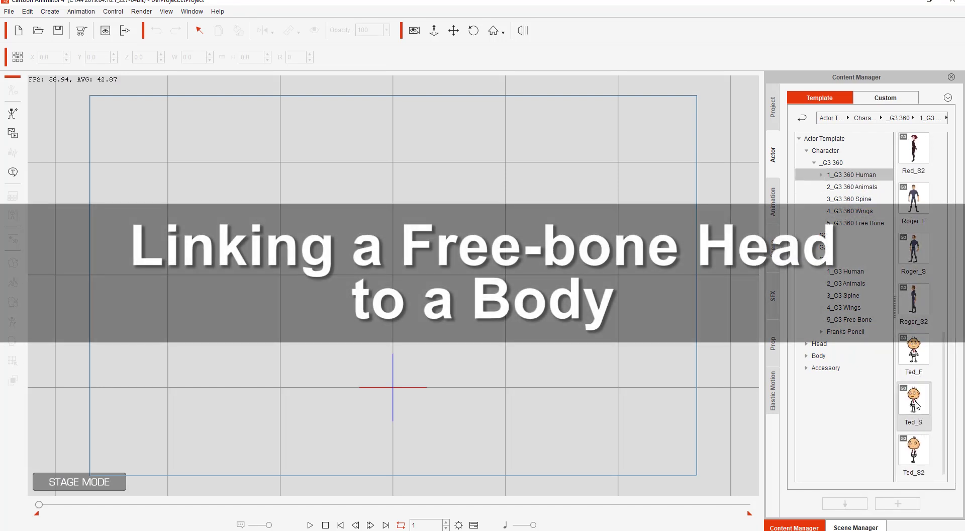
pyautogui.doubleClick(917, 405)
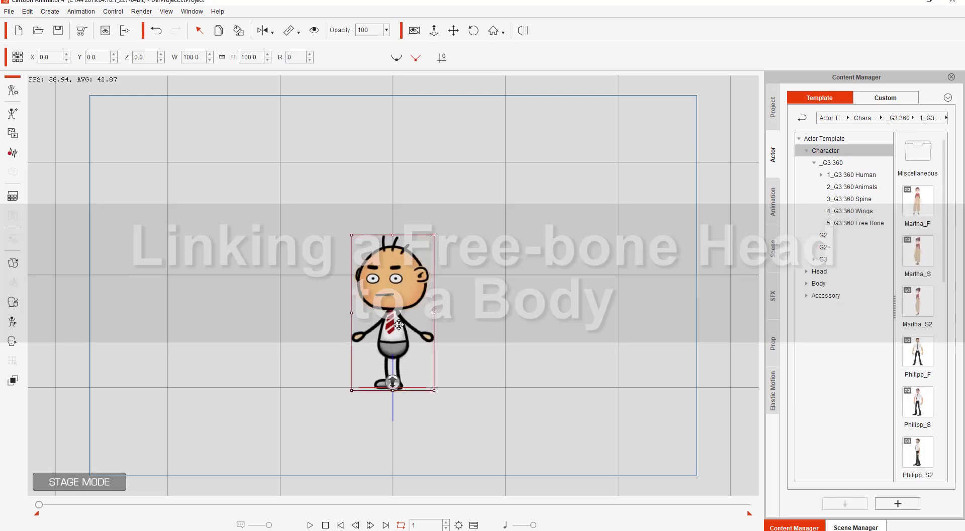
# - Apply the Walk_Fall Down motion from the 1_G3 Human _Turners_Male Side animations to the Ted character
pyautogui.click(774, 201)
pyautogui.click(844, 162)
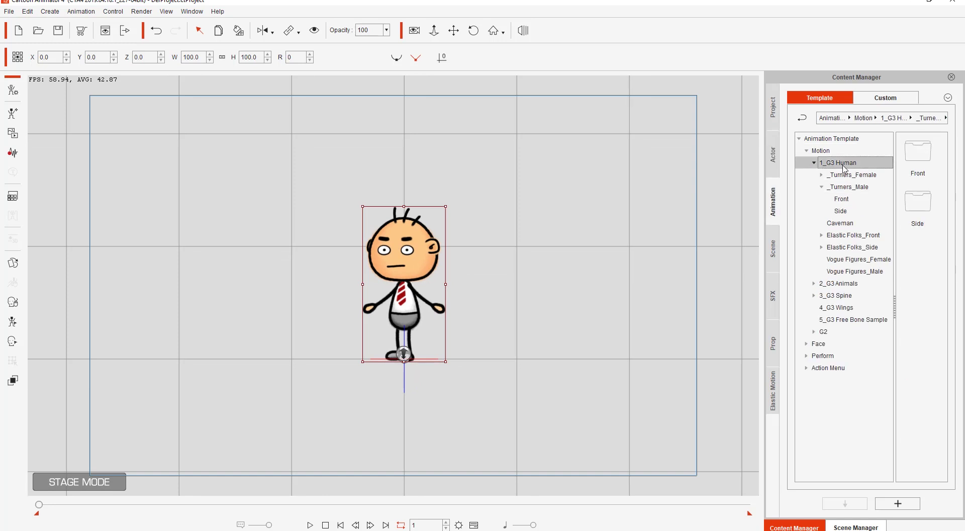
pyautogui.click(848, 186)
pyautogui.click(840, 211)
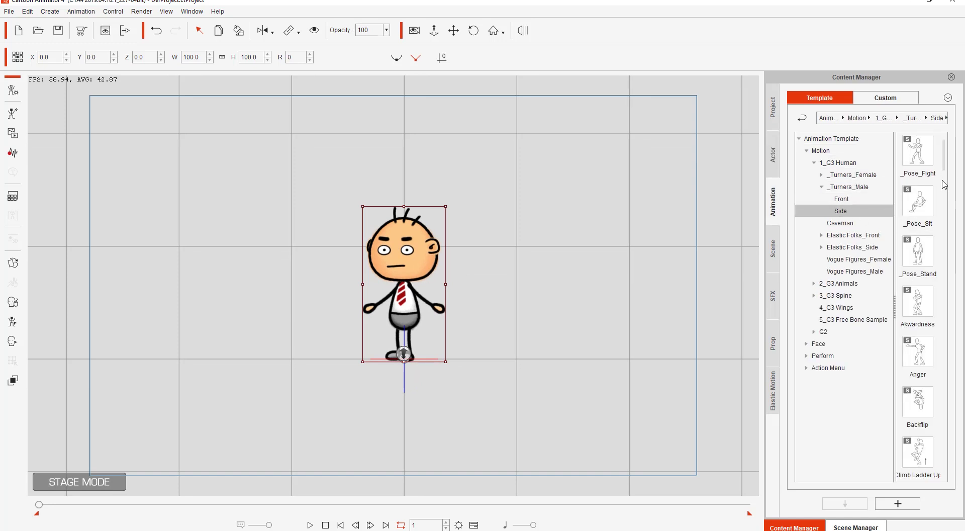
pyautogui.moveTo(945, 155); pyautogui.dragTo(933, 487)
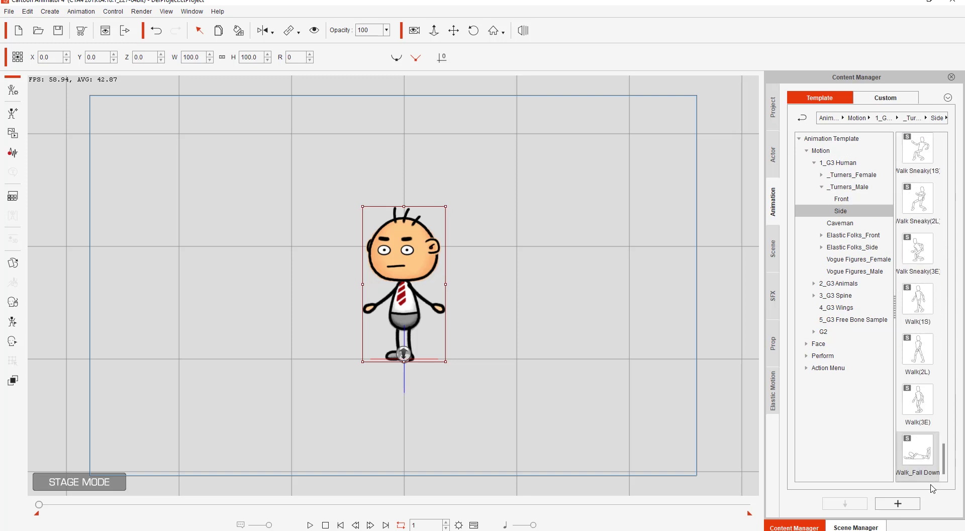
pyautogui.doubleClick(922, 454)
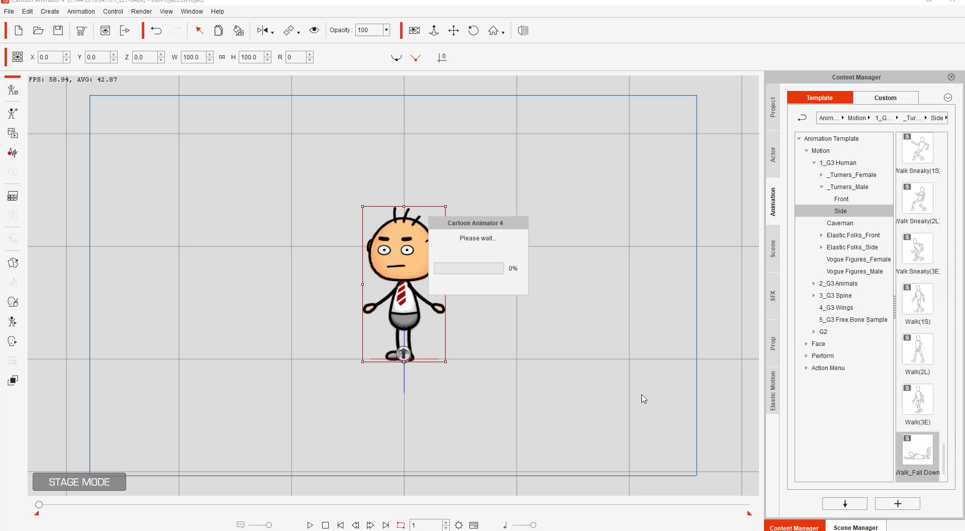
# - Play back the Ted character's fall-down animation in a close-up view and return the timeline to frame 1
pyautogui.click(326, 524)
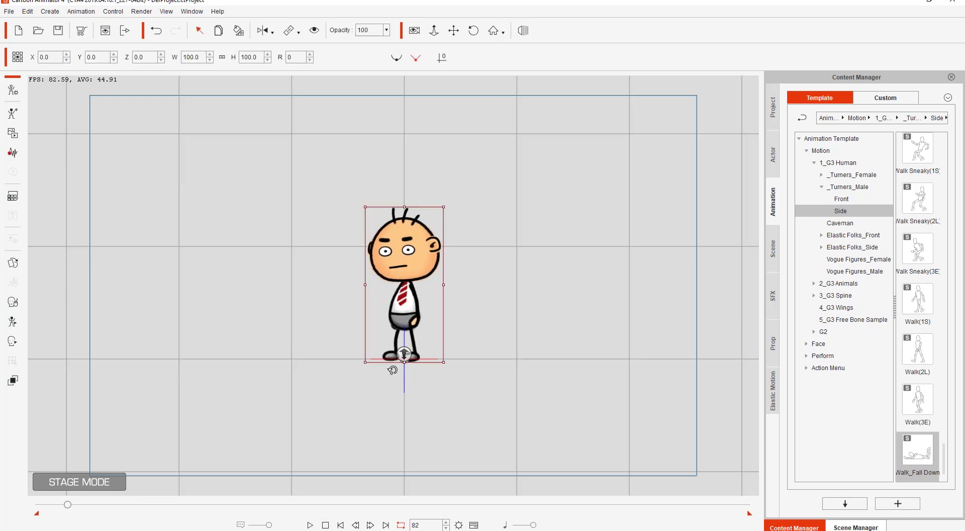
pyautogui.moveTo(402, 358); pyautogui.dragTo(456, 357)
pyautogui.moveTo(461, 266); pyautogui.dragTo(640, 274)
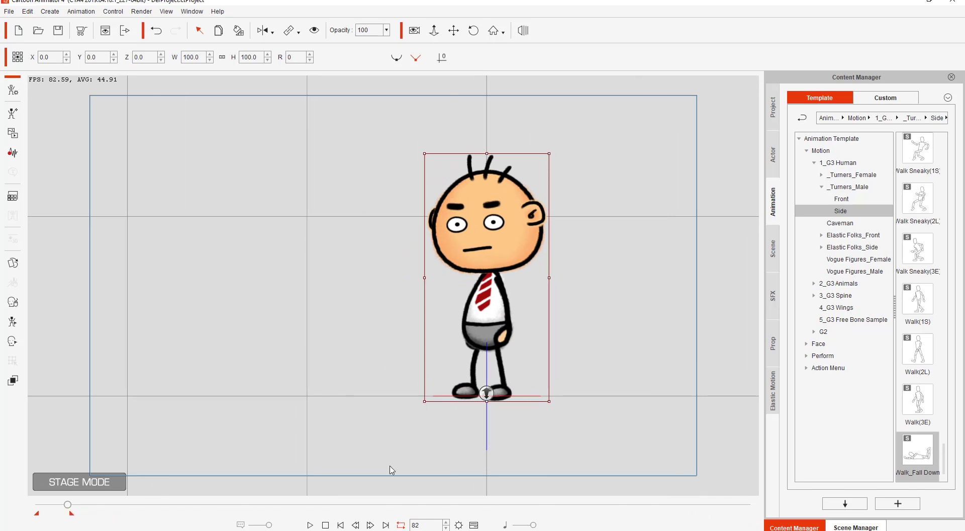
pyautogui.click(326, 525)
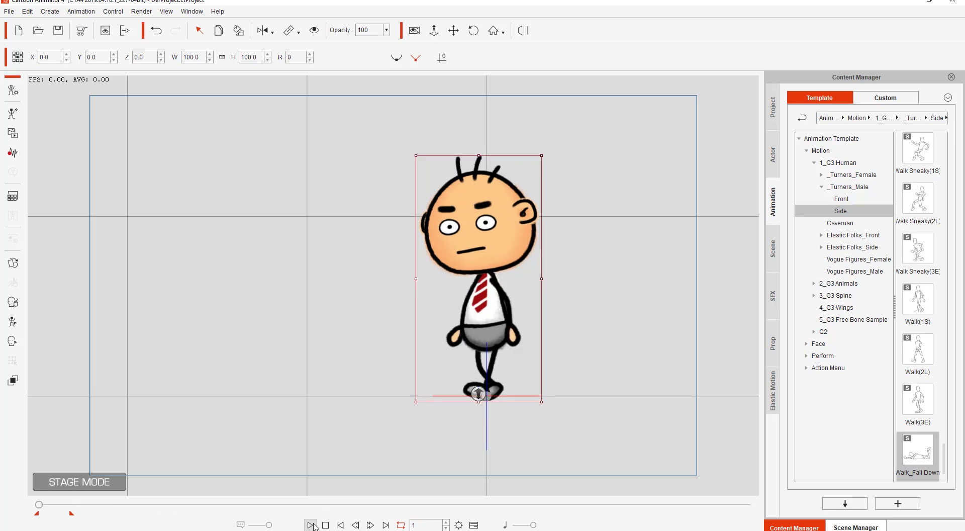
pyautogui.click(311, 525)
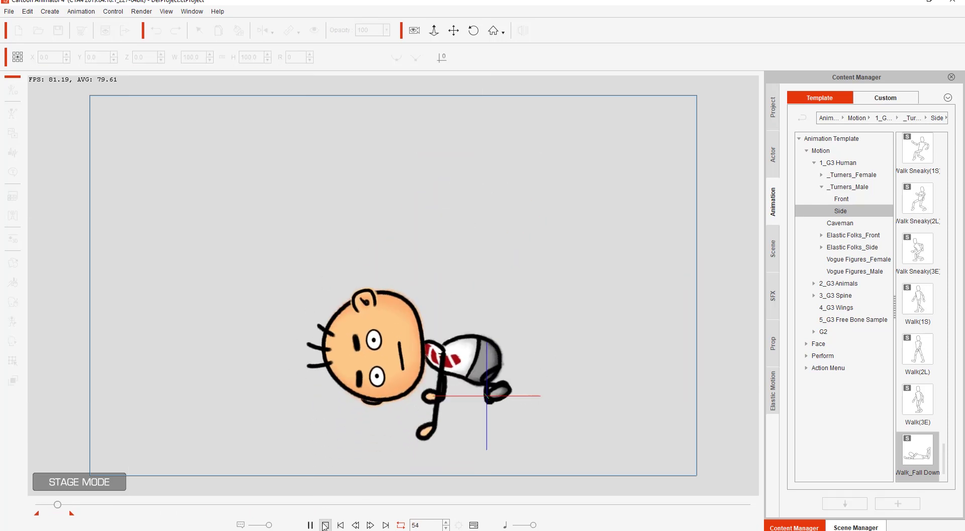
pyautogui.click(325, 524)
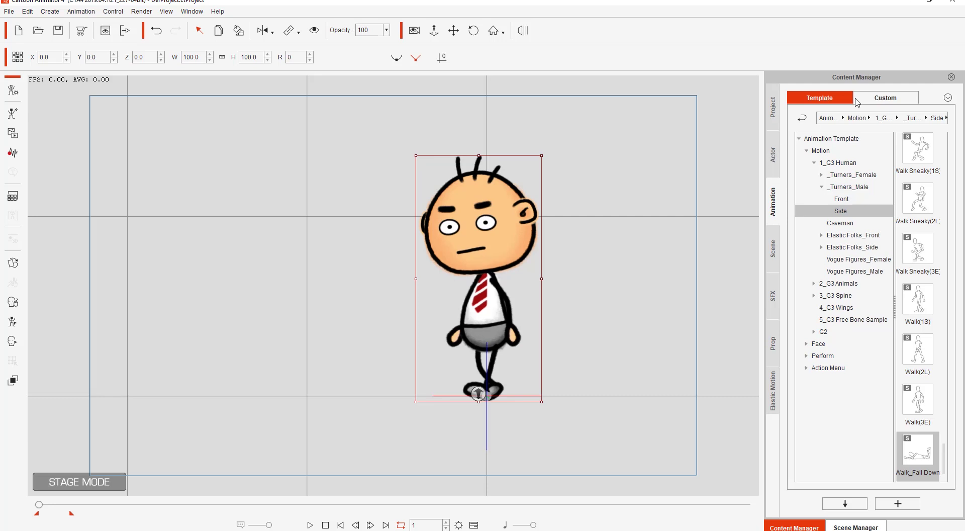
# - Save the Ted character's head to the custom actor Head library as "Ted's Head"
pyautogui.click(875, 97)
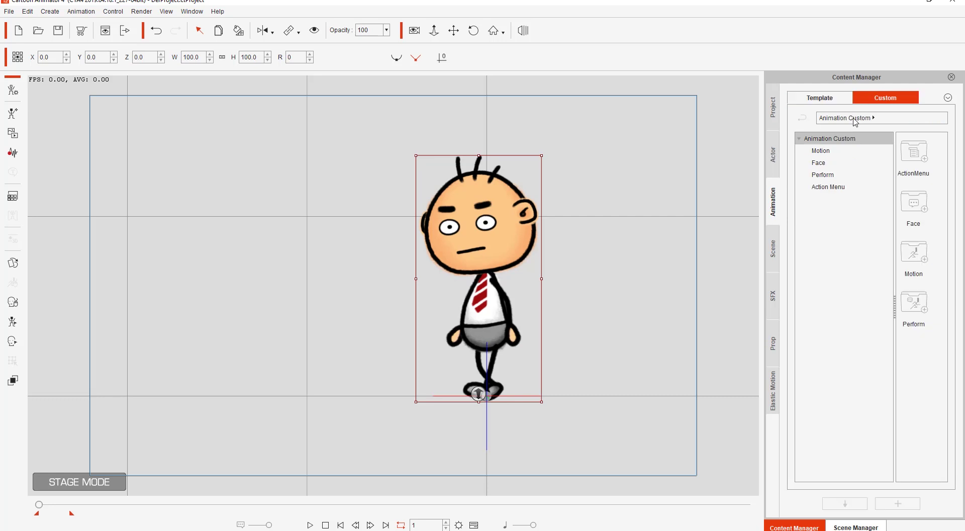
pyautogui.click(827, 163)
pyautogui.click(774, 155)
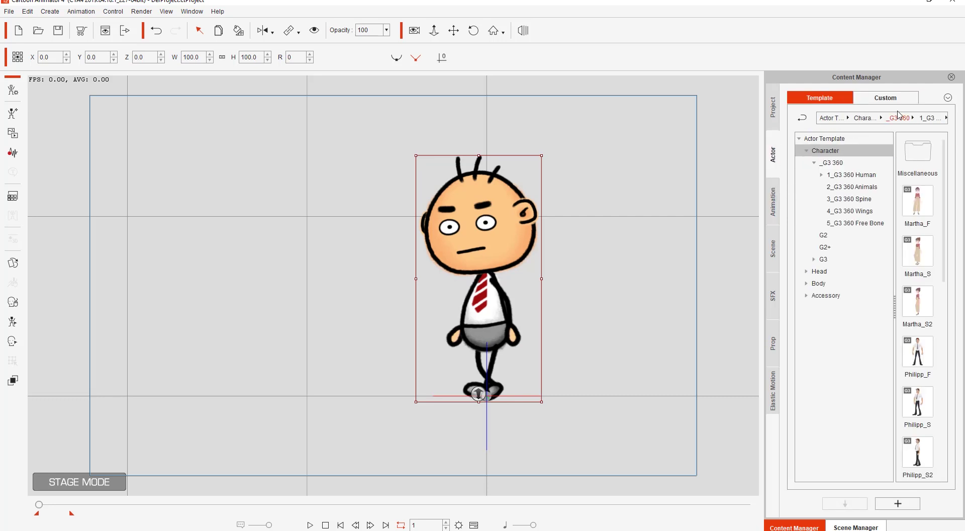
pyautogui.click(890, 97)
pyautogui.click(823, 164)
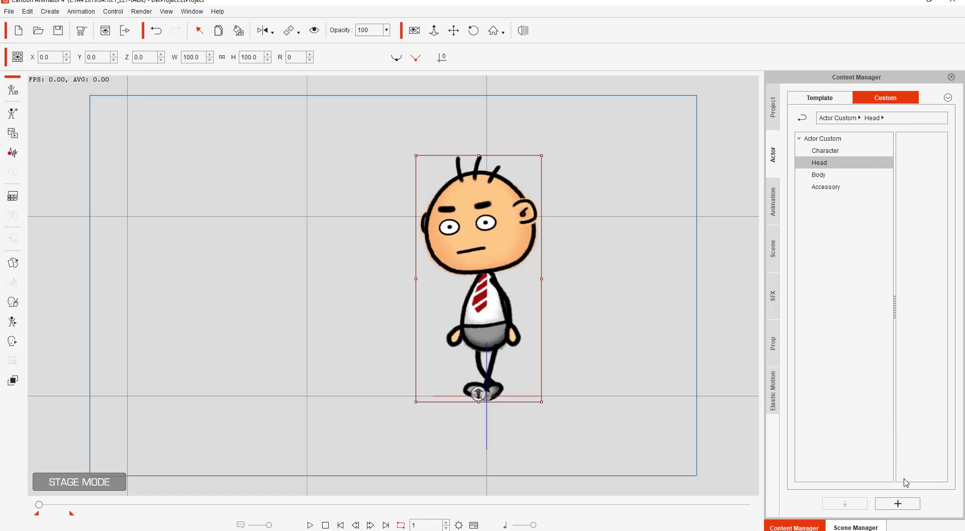
pyautogui.click(910, 504)
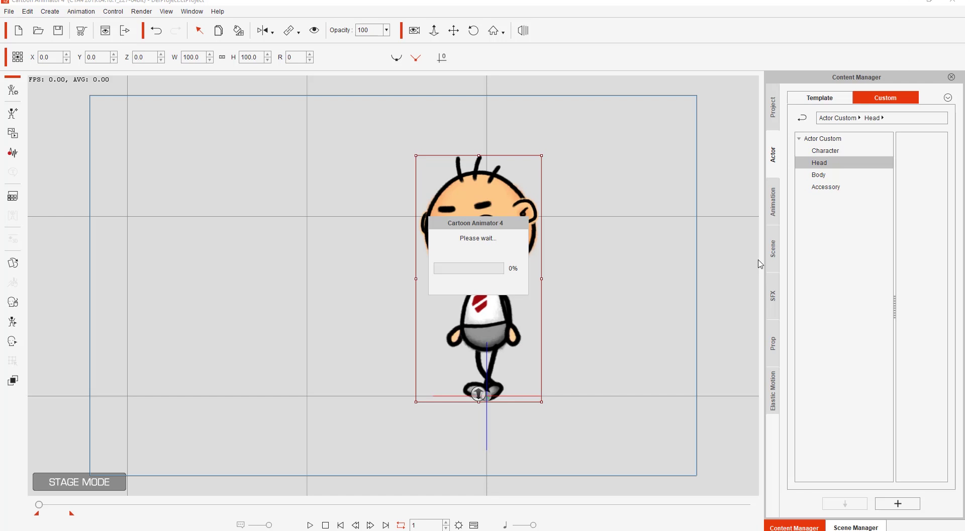
pyautogui.write("Ted's Head")
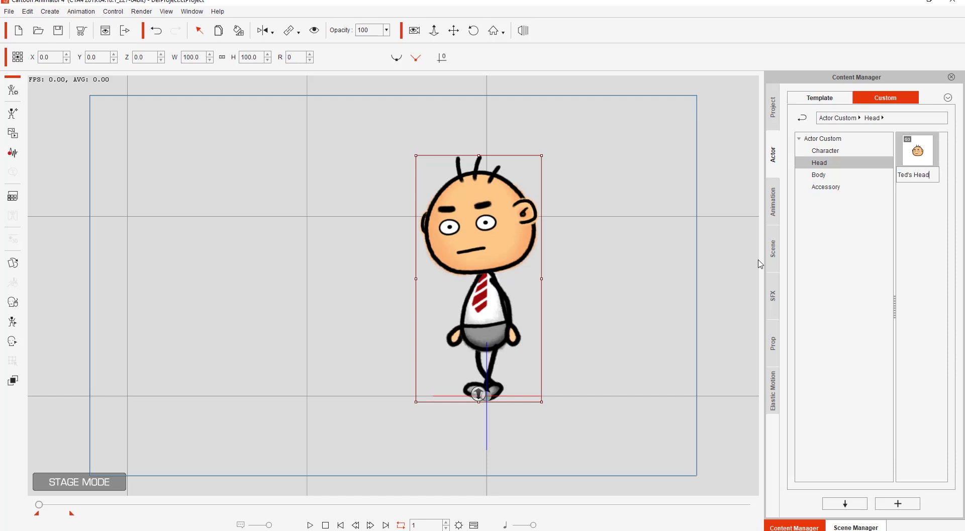
pyautogui.press('Return')
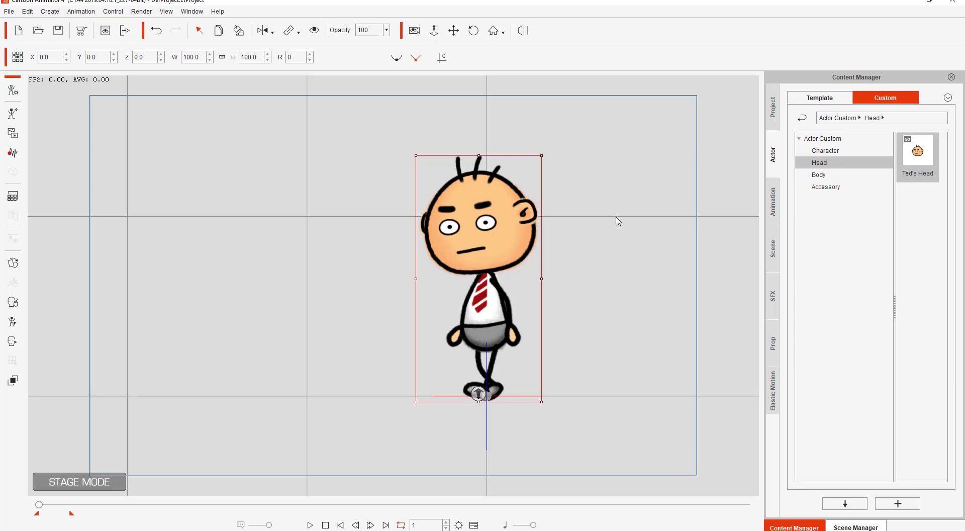
# - Add the Base Bones template from the G3 5_G3 Free Bone folder beside the Ted character, at about X -74.4, Y 39.9
pyautogui.click(833, 100)
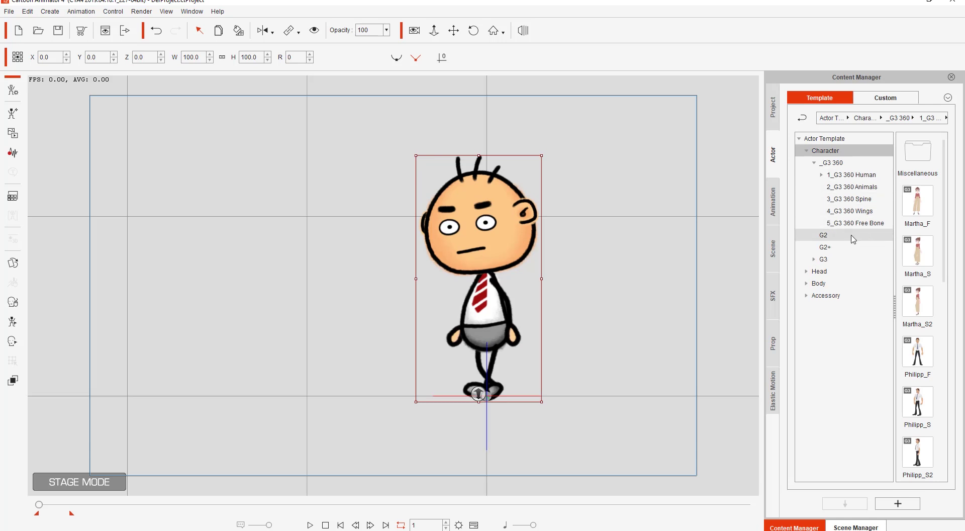
pyautogui.click(814, 259)
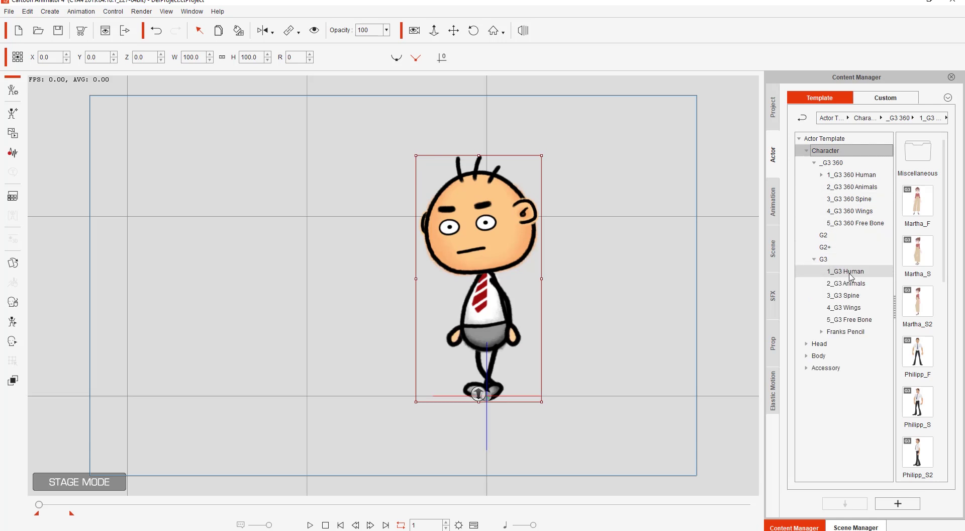
pyautogui.click(849, 272)
pyautogui.click(852, 322)
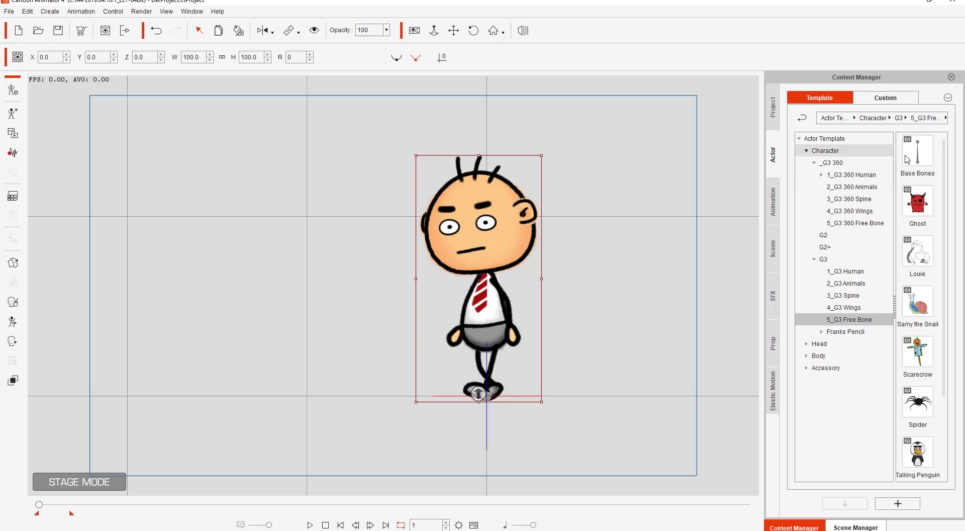
pyautogui.moveTo(917, 151); pyautogui.dragTo(355, 236)
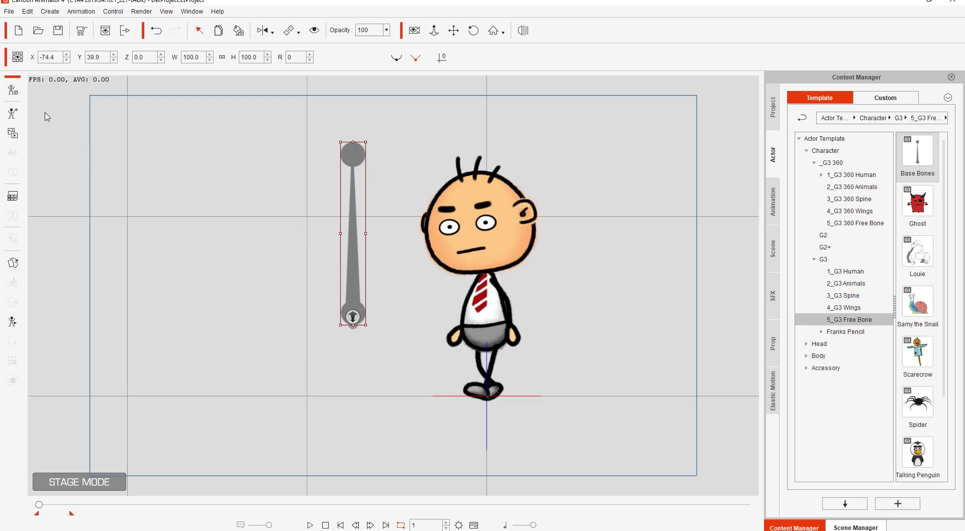
# - Open the base bone character in Composer mode and attach the custom Ted's Head to Bone_1
pyautogui.click(16, 92)
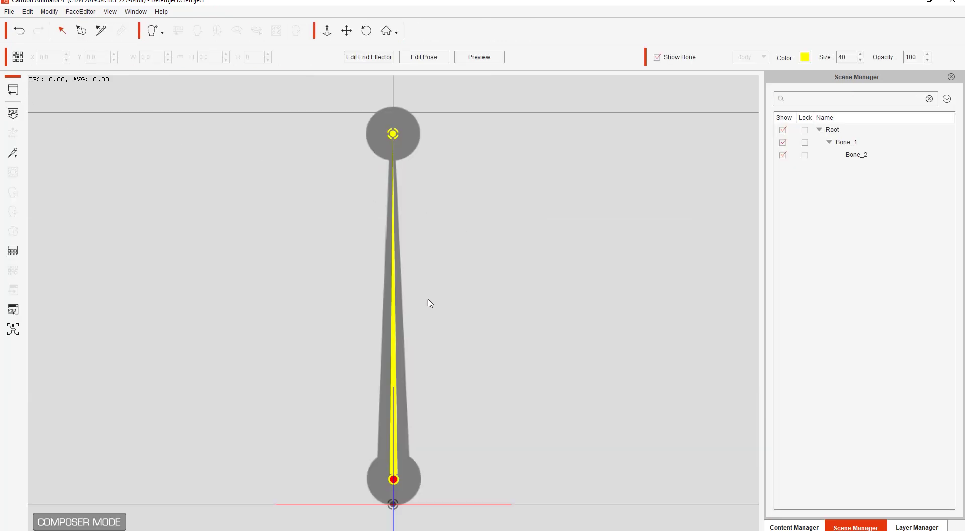
pyautogui.click(395, 328)
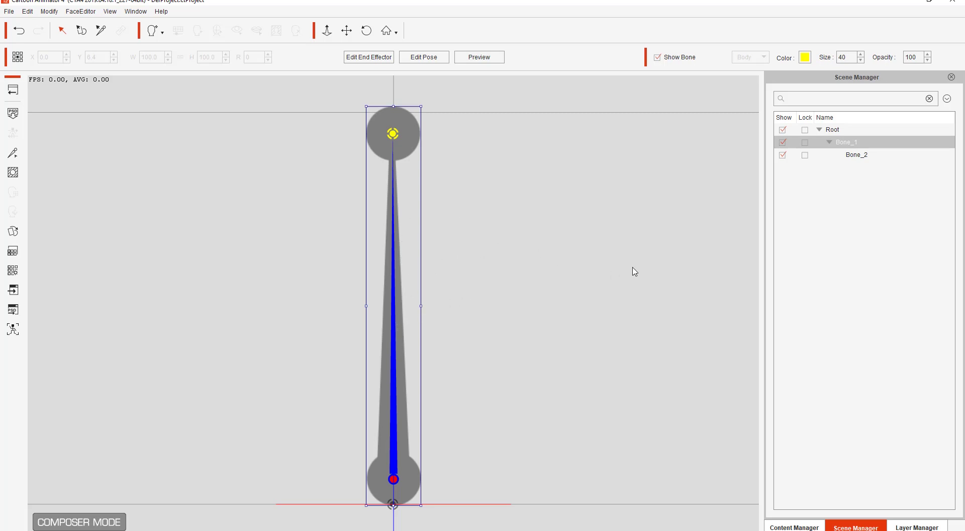
pyautogui.click(806, 527)
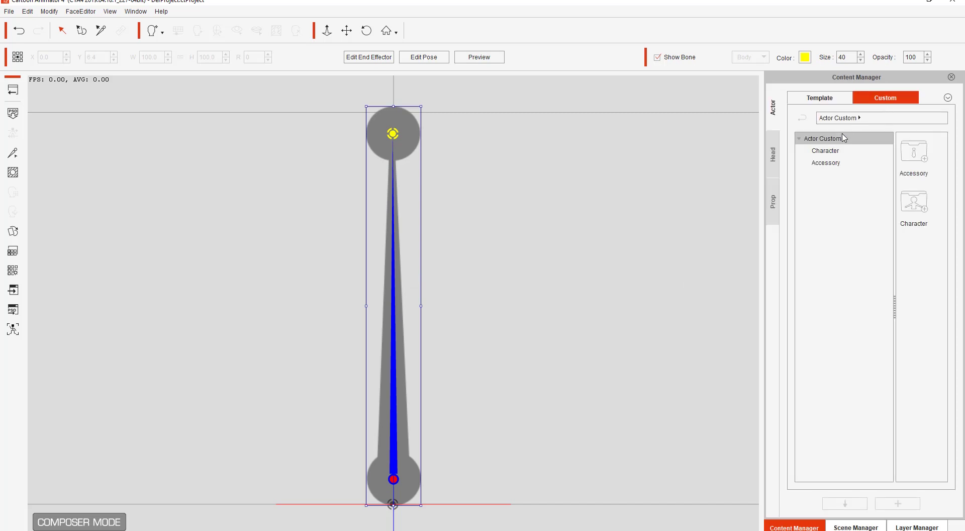
pyautogui.click(774, 164)
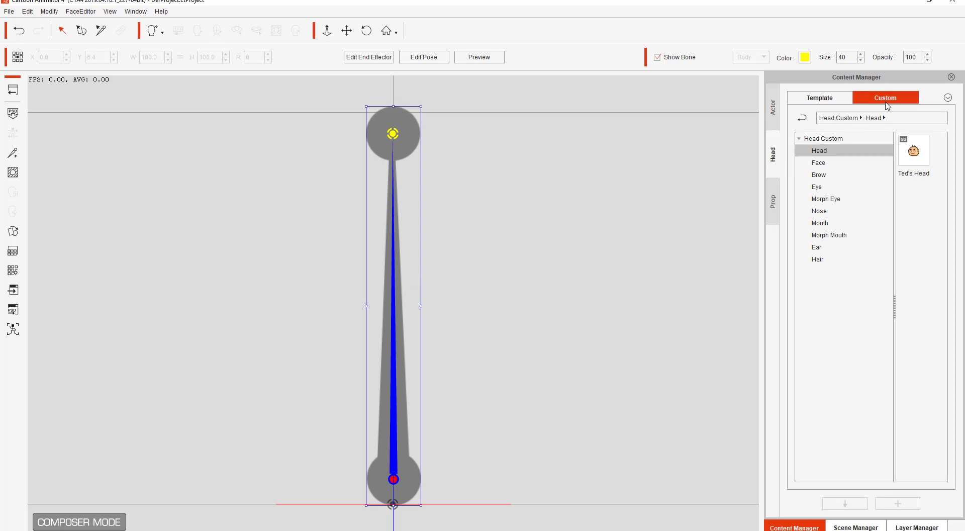
pyautogui.click(820, 163)
pyautogui.click(822, 151)
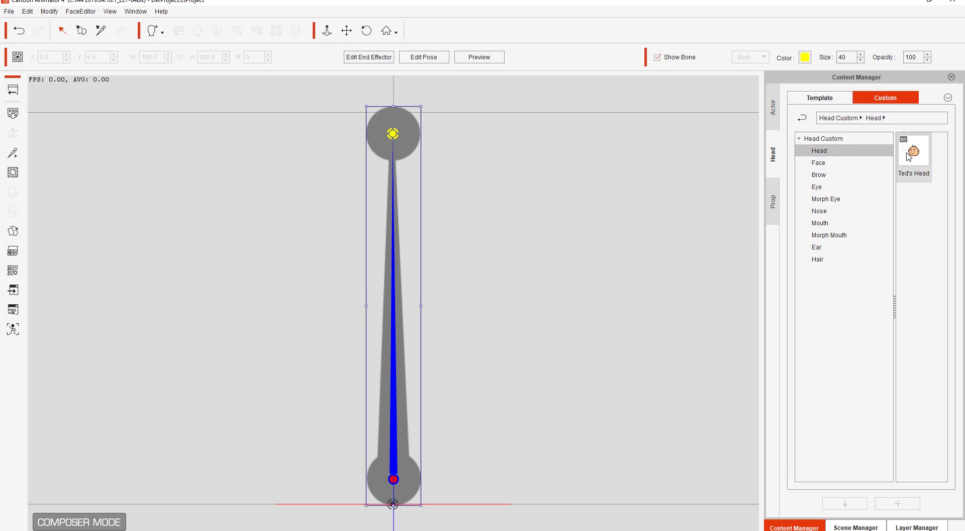
pyautogui.click(918, 167)
pyautogui.moveTo(917, 157); pyautogui.dragTo(395, 340)
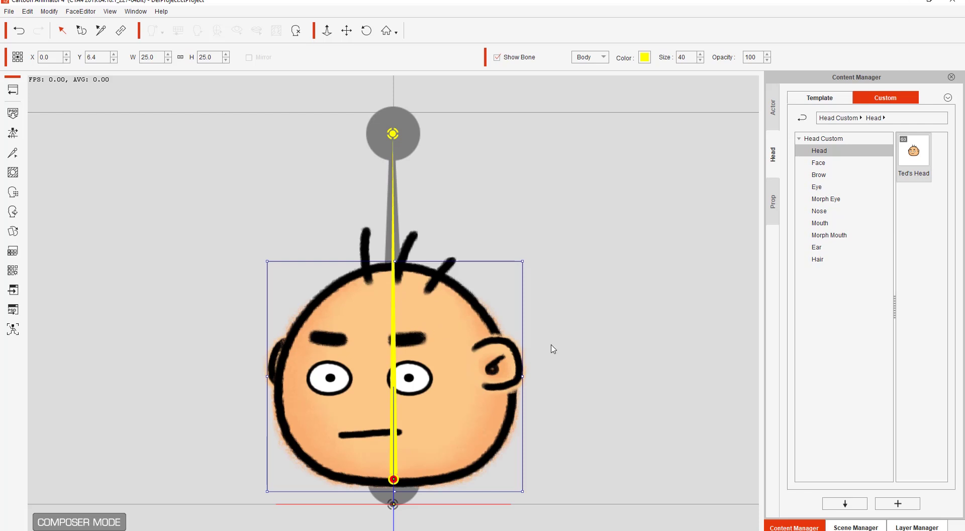
# - Remove the grey bone graphic from Bone_1's sprite in the Sprite Editor, leaving only Ted's head on the bone
pyautogui.moveTo(531, 342); pyautogui.dragTo(495, 377)
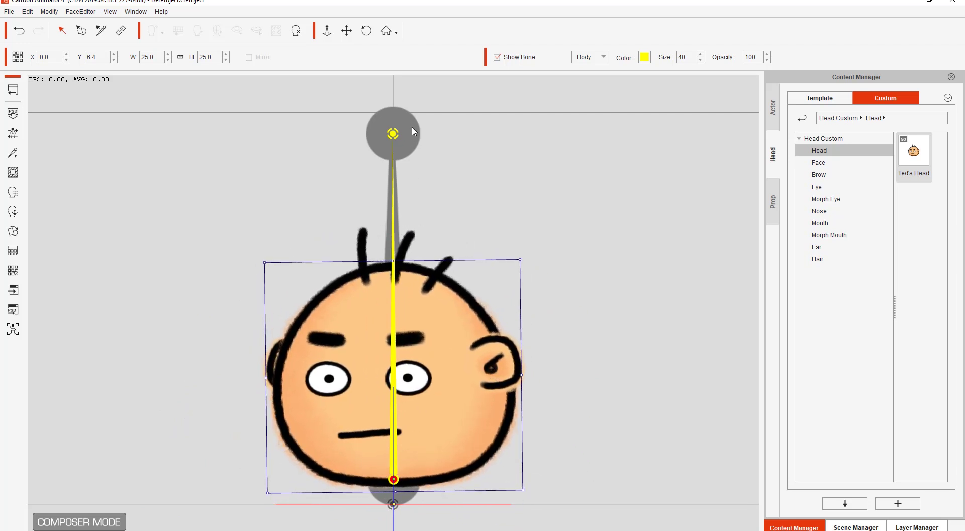
pyautogui.click(13, 232)
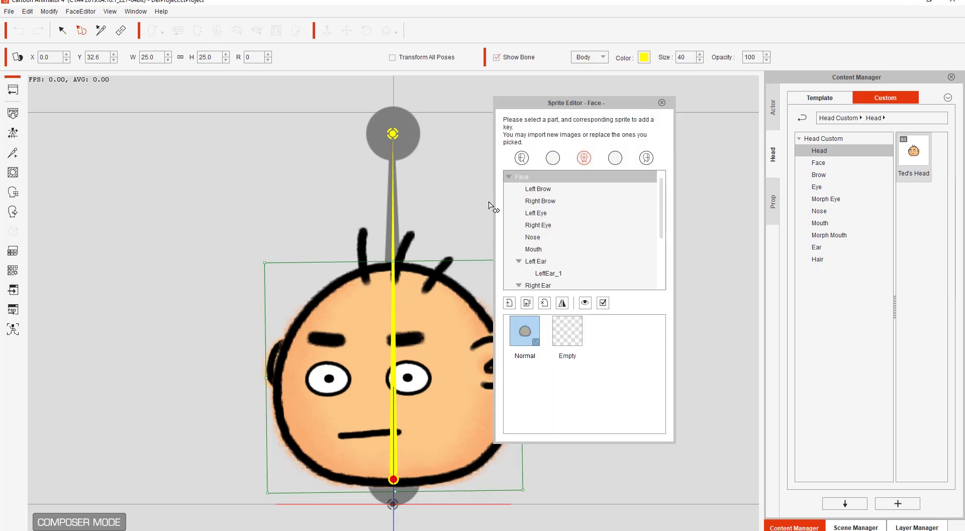
pyautogui.click(407, 132)
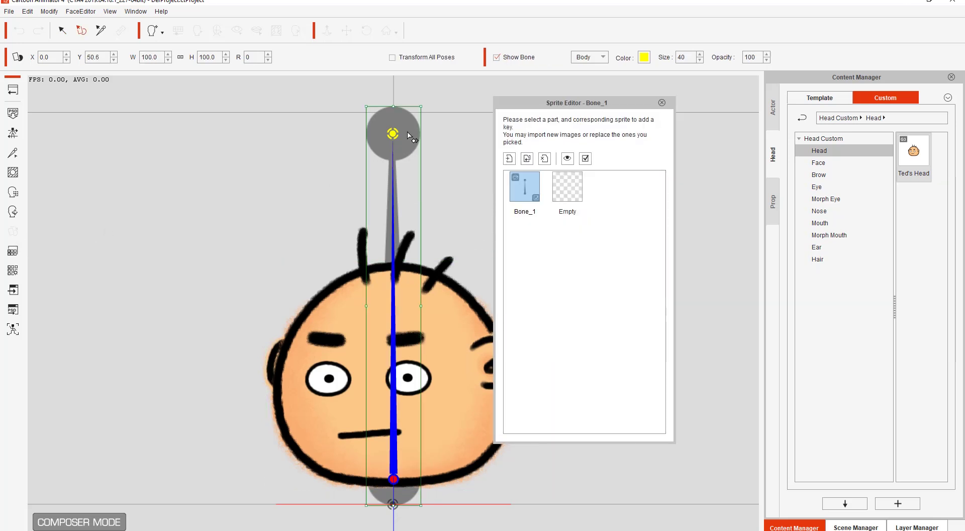
pyautogui.click(545, 159)
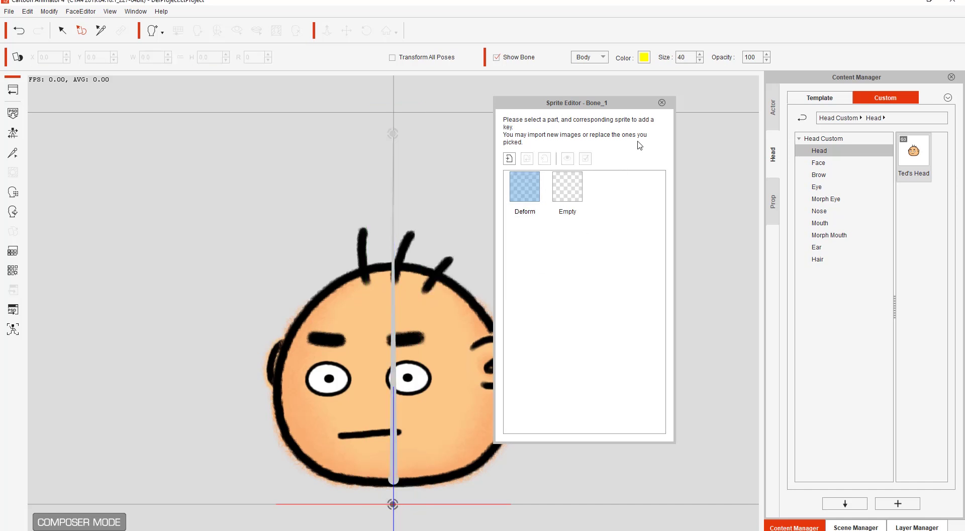
pyautogui.click(661, 103)
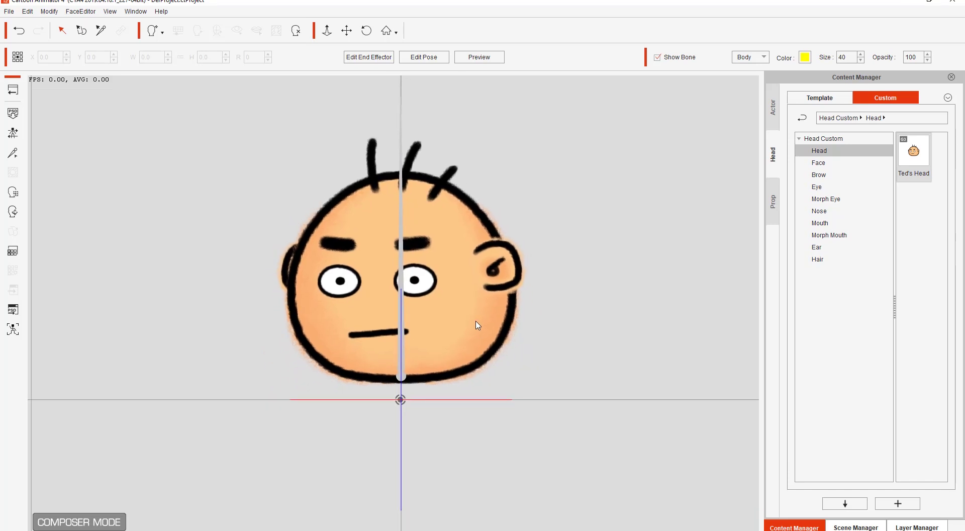
# - Straighten Ted's head and move it down over the base bone's pivot, to about X 1.1, Y -21.7
pyautogui.click(502, 318)
pyautogui.moveTo(532, 315)
pyautogui.mouseDown()
pyautogui.moveTo(571, 405)
pyautogui.moveTo(431, 250)
pyautogui.moveTo(525, 336)
pyautogui.moveTo(397, 322)
pyautogui.moveTo(582, 342)
pyautogui.moveTo(431, 500)
pyautogui.moveTo(414, 323)
pyautogui.moveTo(428, 443)
pyautogui.moveTo(351, 402)
pyautogui.moveTo(402, 352)
pyautogui.moveTo(429, 394)
pyautogui.moveTo(387, 302)
pyautogui.moveTo(485, 295)
pyautogui.moveTo(520, 330)
pyautogui.moveTo(516, 323)
pyautogui.mouseUp()
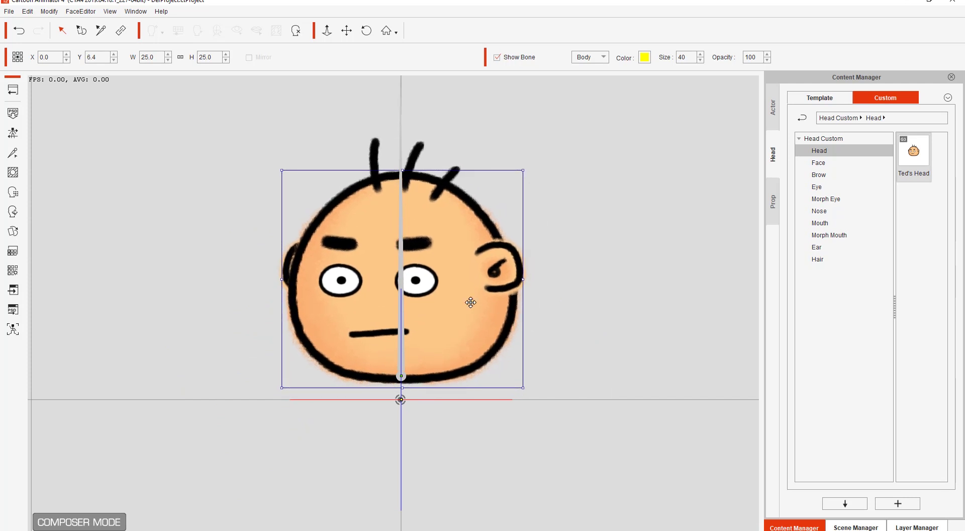
pyautogui.moveTo(446, 258); pyautogui.dragTo(458, 358)
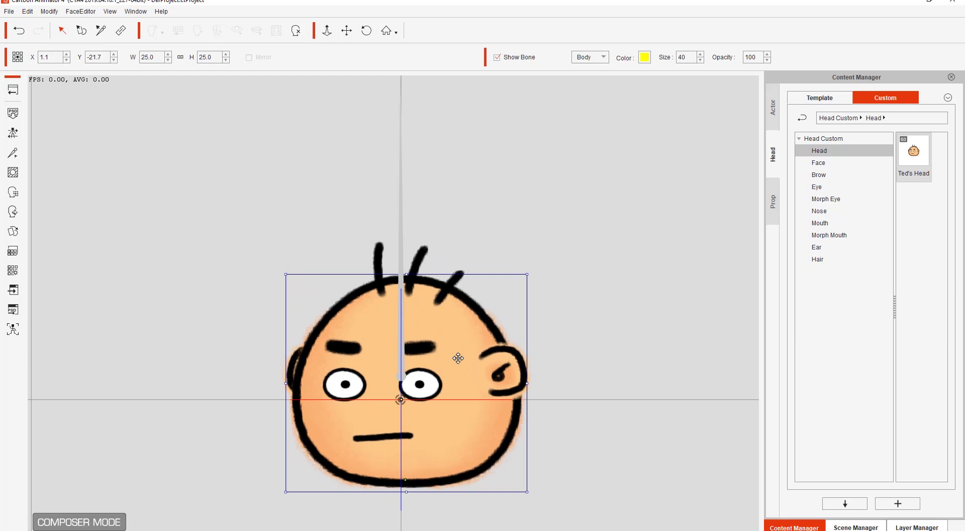
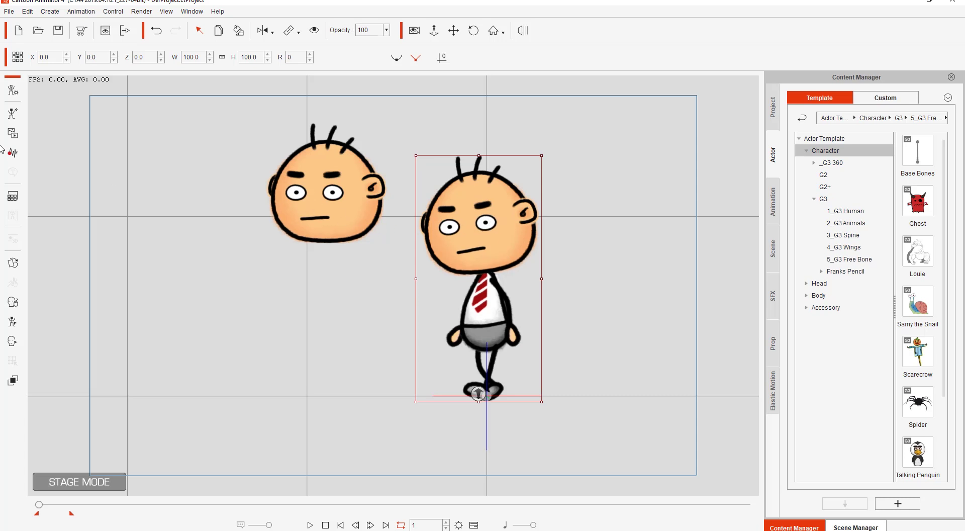
# - Remove the Face with all its parts from the full Ted character in Composer mode and return to the stage
pyautogui.click(11, 91)
pyautogui.click(438, 291)
pyautogui.click(845, 525)
pyautogui.click(846, 525)
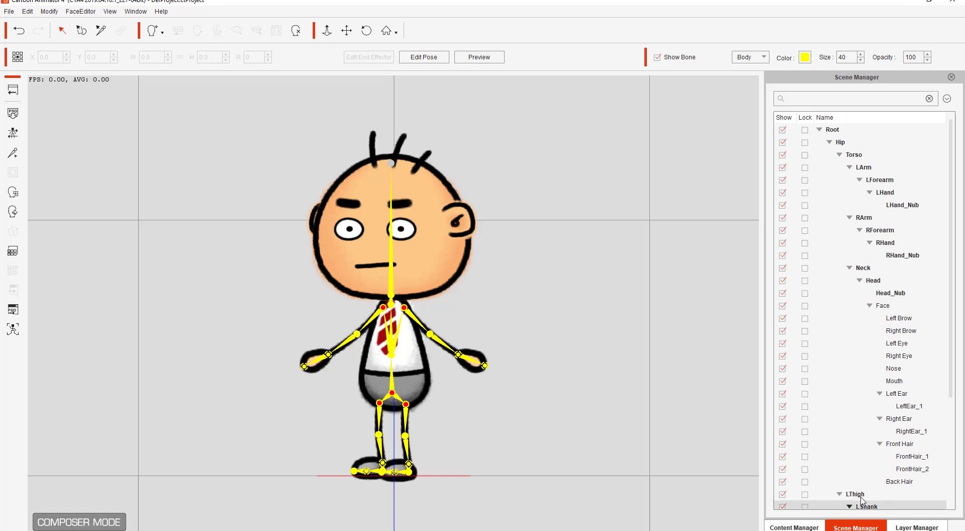
pyautogui.click(880, 282)
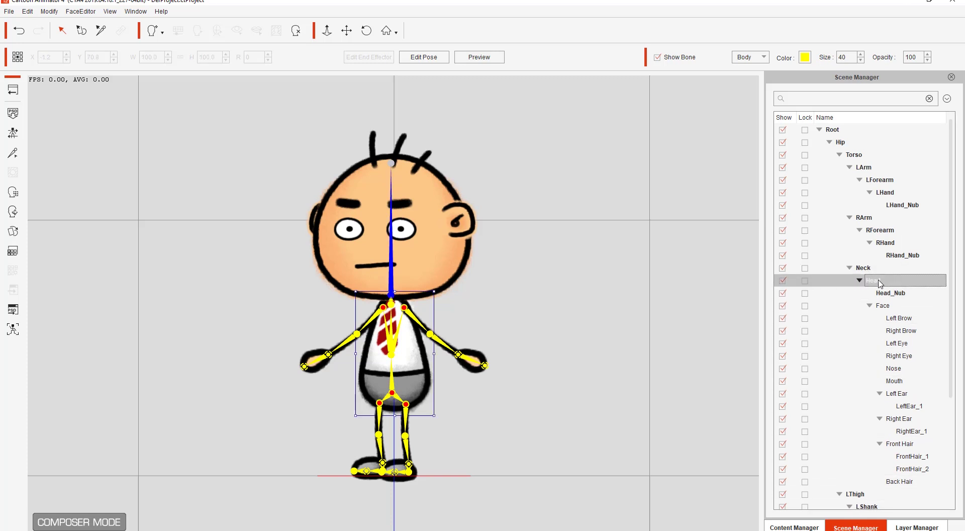
pyautogui.click(890, 306)
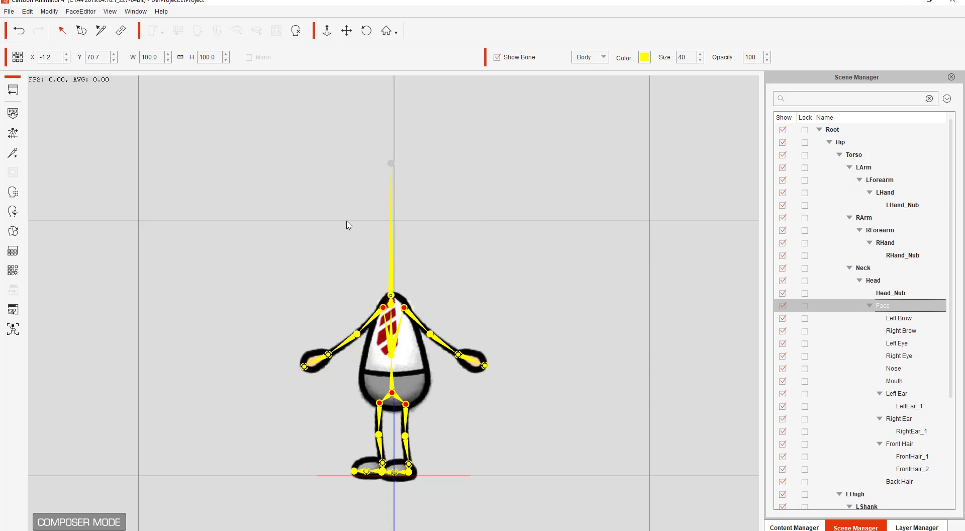
pyautogui.click(14, 90)
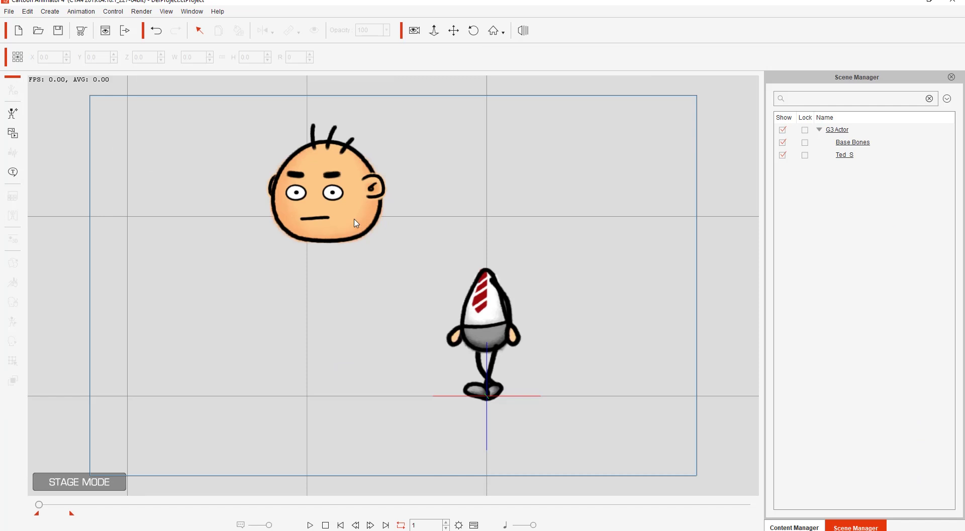
# - Place the Base Bones head on the headless Ted body at about X -4.1, Y 90.2 and link it to the body's neck
pyautogui.click(379, 216)
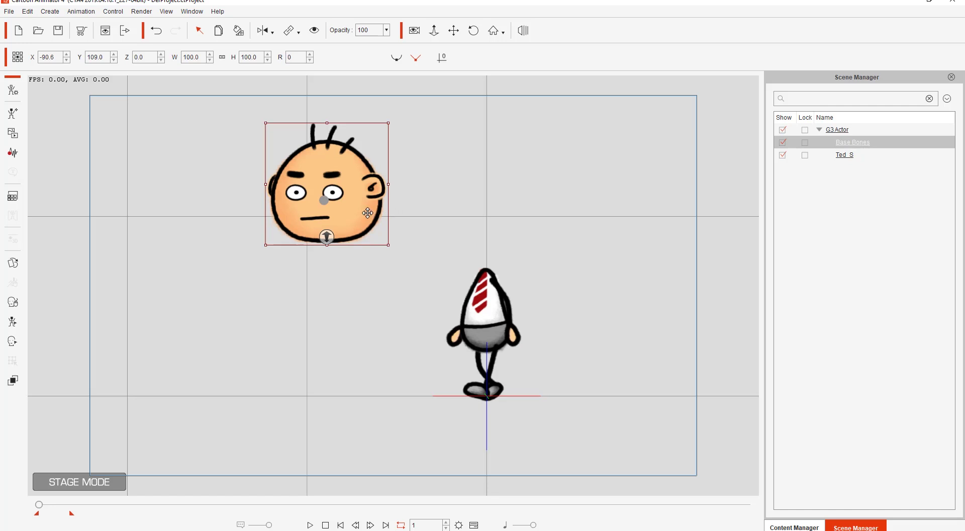
pyautogui.moveTo(352, 208); pyautogui.dragTo(507, 242)
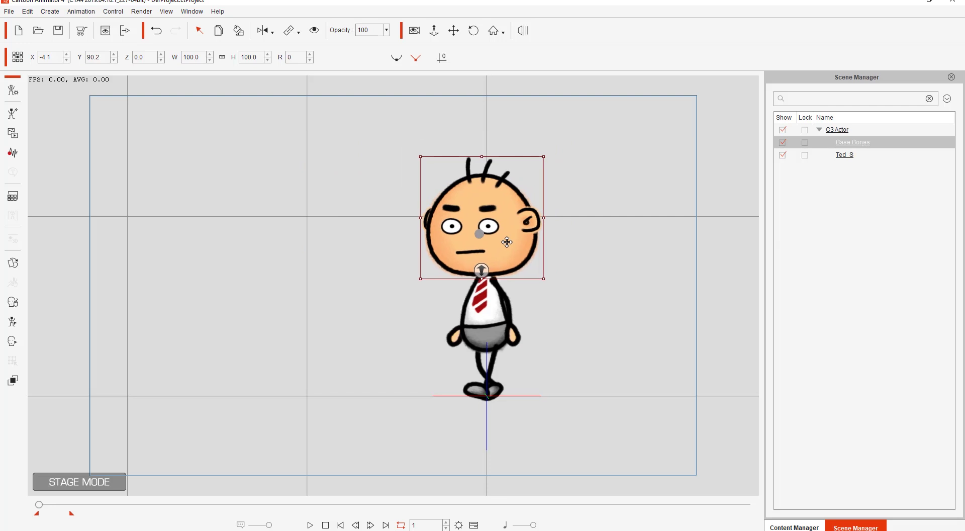
pyautogui.scroll(5, 586, 330)
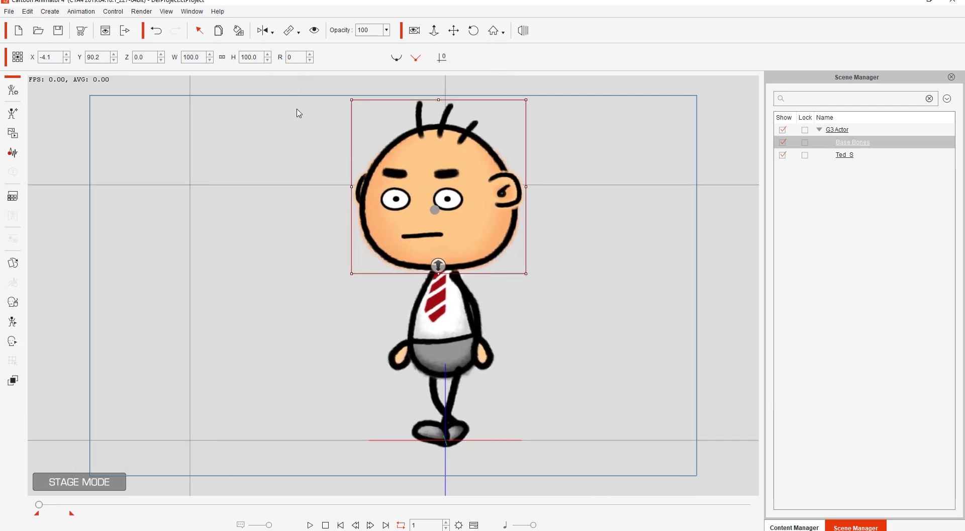
pyautogui.click(303, 32)
pyautogui.click(309, 48)
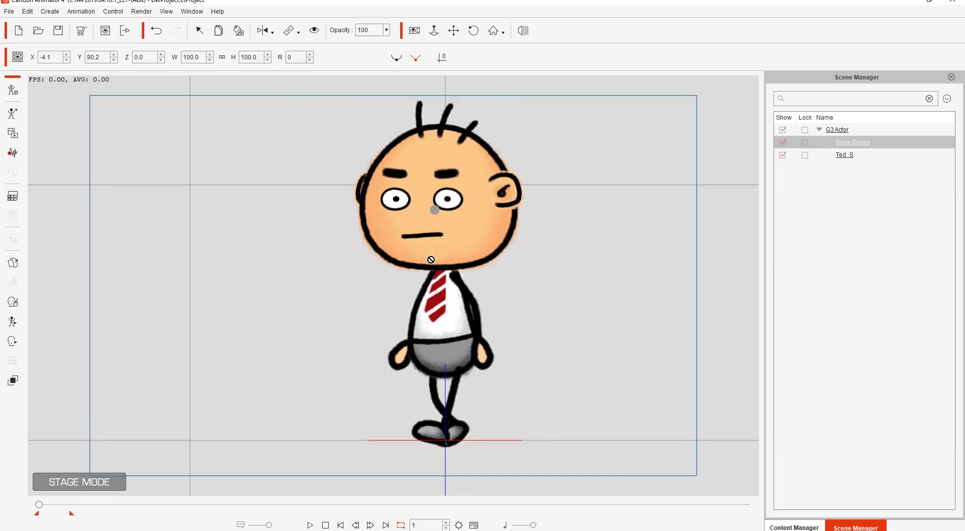
pyautogui.click(443, 275)
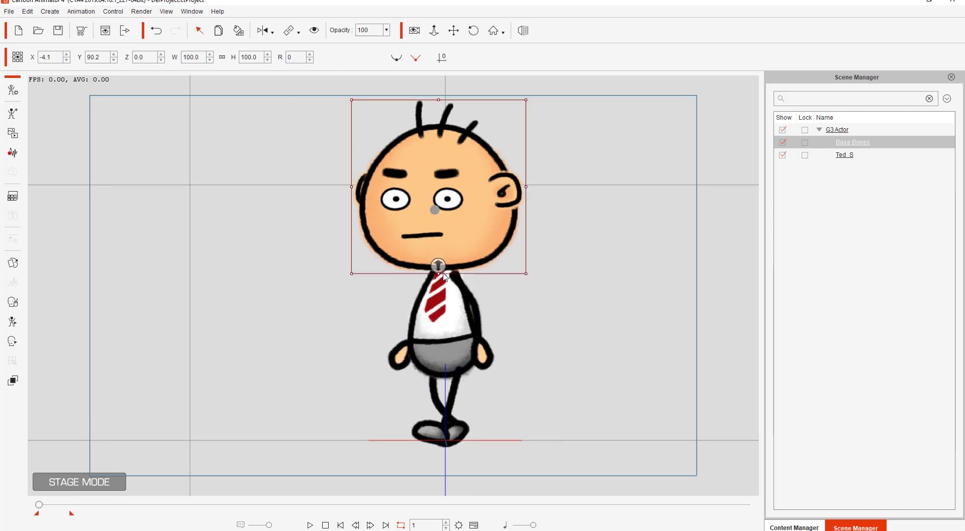
# - Play back the fall-down animation with the linked head and unlink the head from the body at frame 16
pyautogui.click(311, 525)
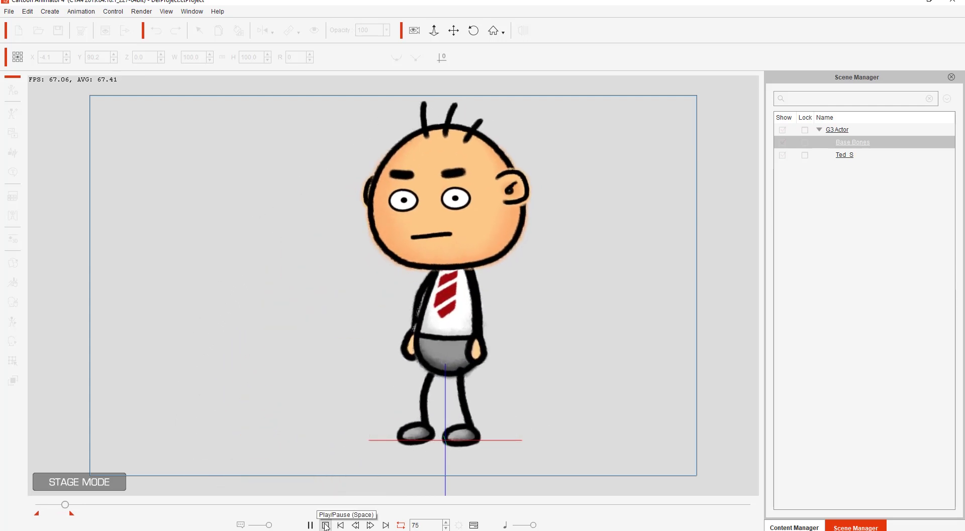
pyautogui.click(310, 525)
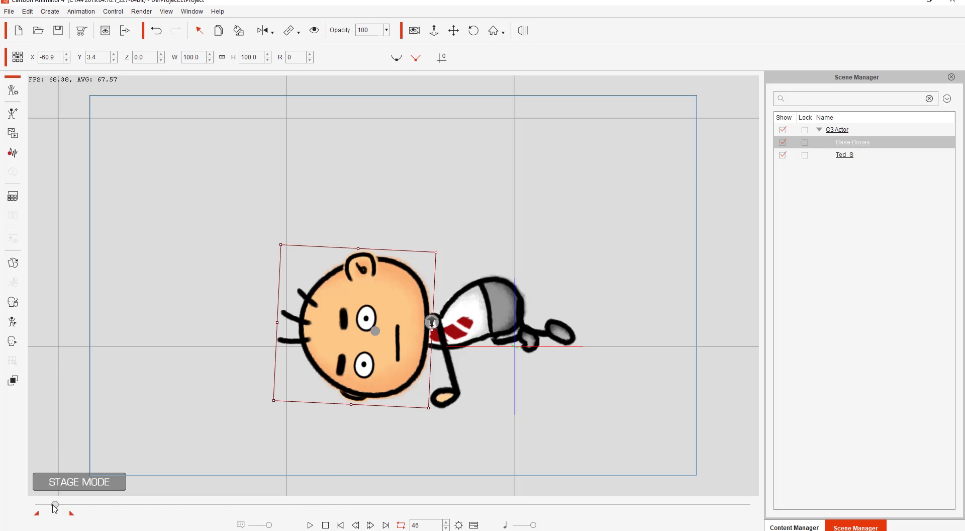
pyautogui.moveTo(55, 509); pyautogui.dragTo(43, 508)
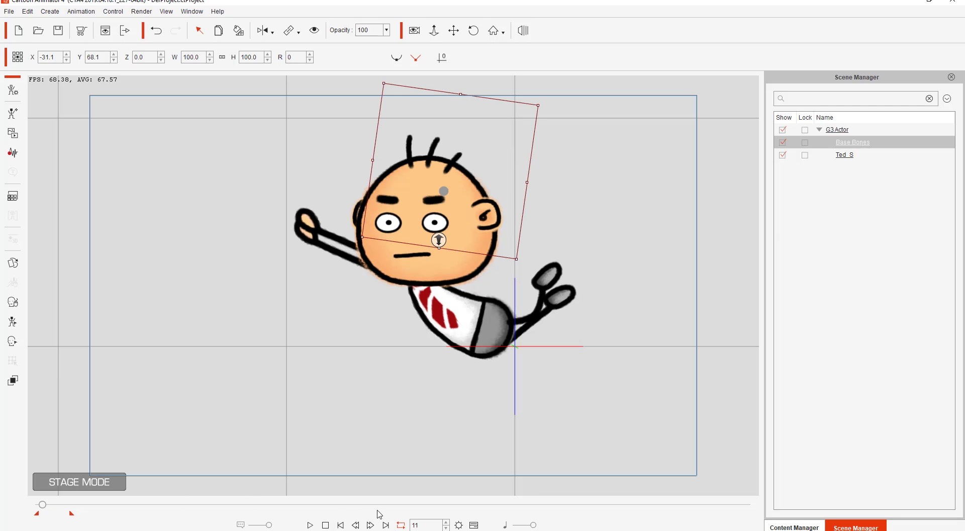
pyautogui.click(374, 526)
pyautogui.click(375, 525)
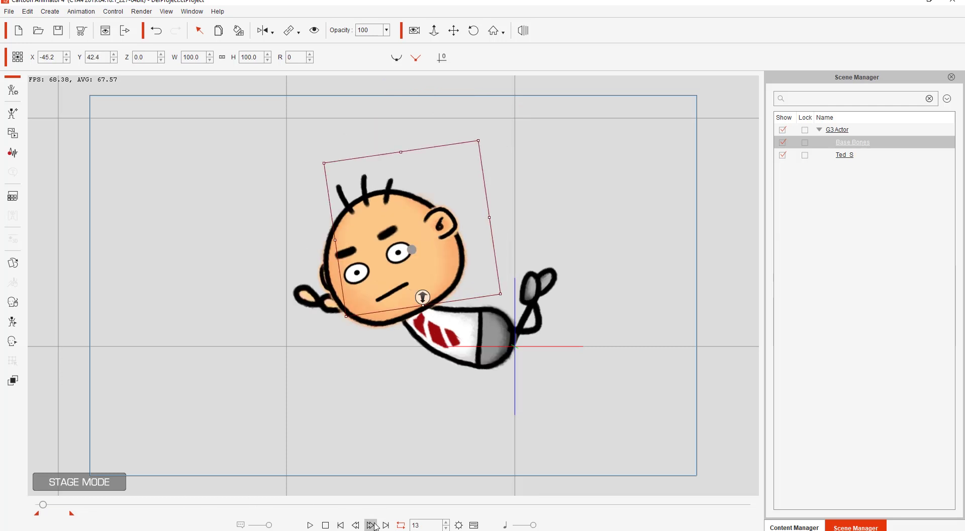
pyautogui.click(375, 525)
pyautogui.click(374, 526)
pyautogui.click(374, 525)
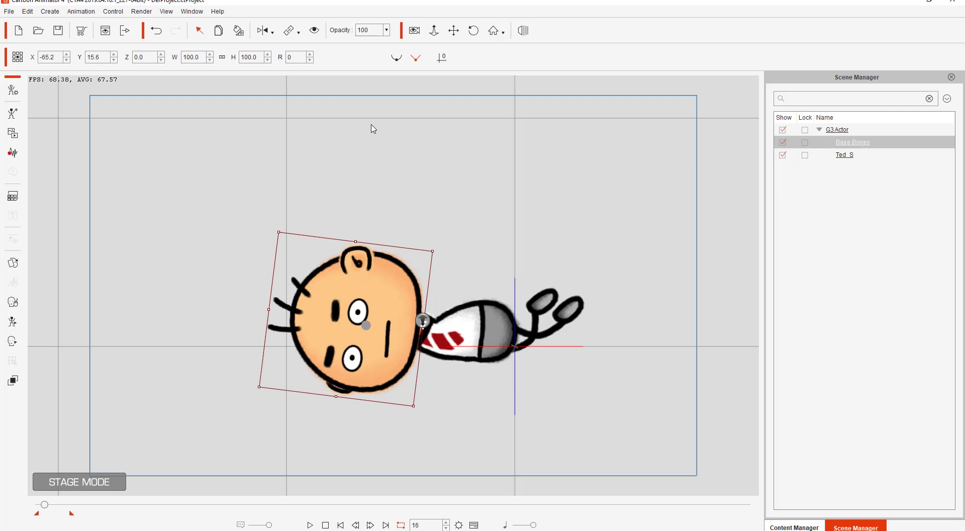
pyautogui.click(298, 32)
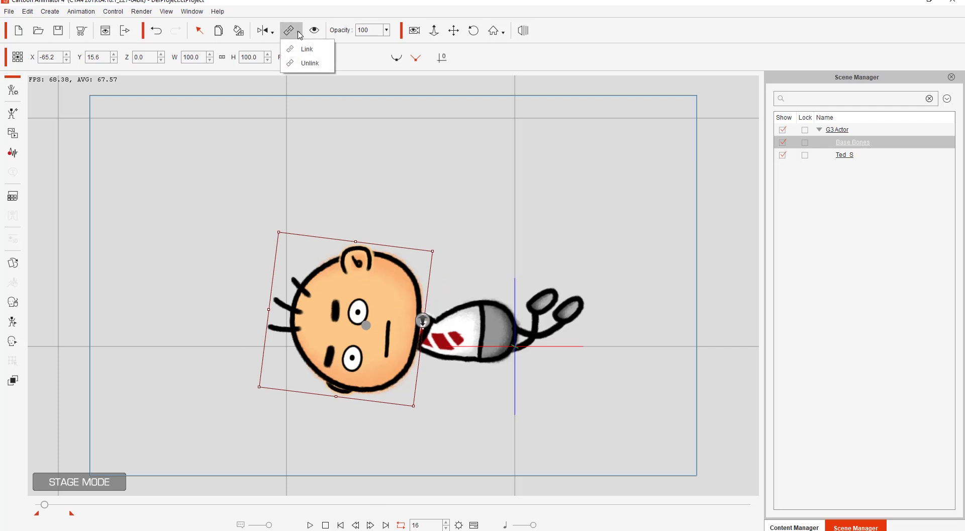
pyautogui.click(307, 64)
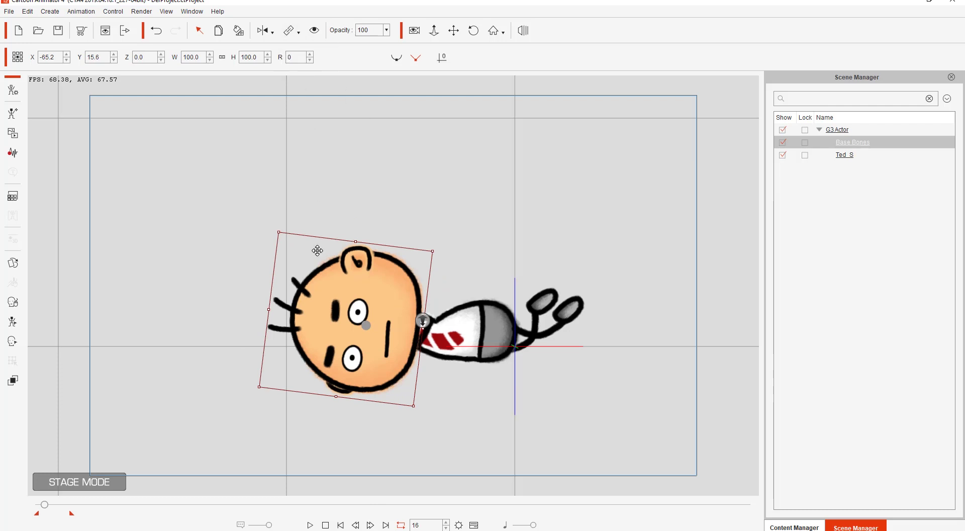
# - Advance the animation frame by frame to frame 54 to examine the body's motion relative to the unlinked head
pyautogui.click(370, 525)
pyautogui.click(371, 525)
pyautogui.click(370, 525)
pyautogui.click(370, 525)
pyautogui.click(371, 524)
pyautogui.click(370, 525)
pyautogui.click(371, 524)
pyautogui.click(370, 524)
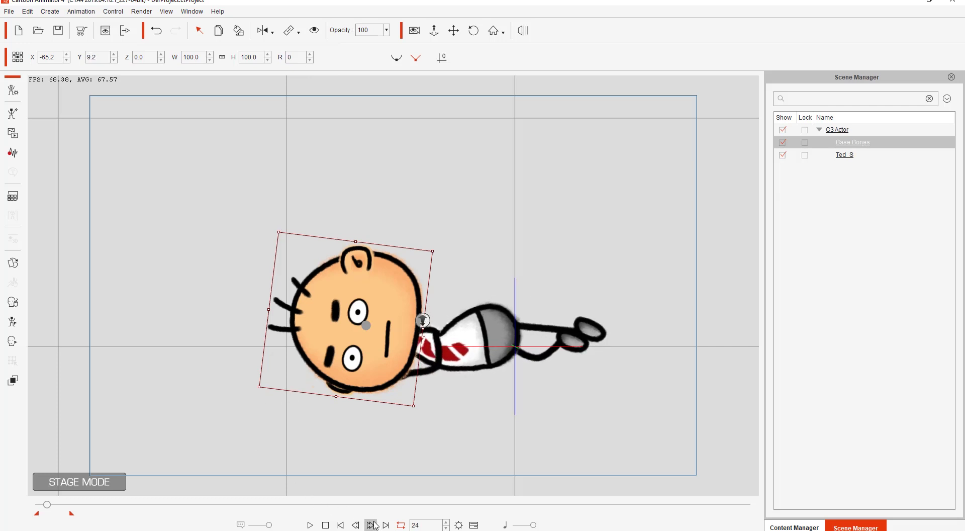
pyautogui.click(370, 524)
pyautogui.click(370, 525)
pyautogui.click(370, 525)
pyautogui.click(371, 524)
pyautogui.click(371, 524)
pyautogui.click(371, 525)
pyautogui.click(370, 524)
pyautogui.click(371, 524)
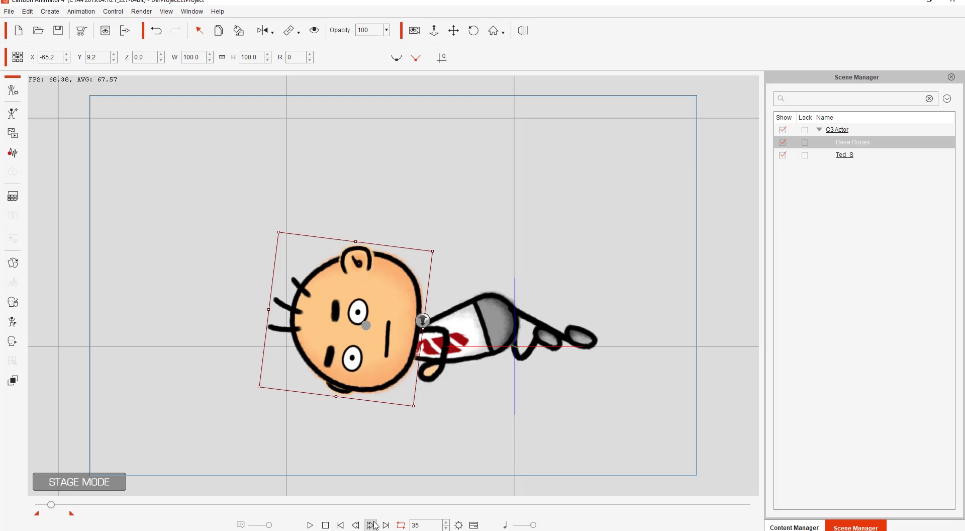
pyautogui.click(371, 525)
pyautogui.click(370, 525)
pyautogui.click(370, 525)
pyautogui.click(370, 525)
pyautogui.click(370, 525)
pyautogui.click(370, 525)
pyautogui.click(371, 525)
pyautogui.click(371, 525)
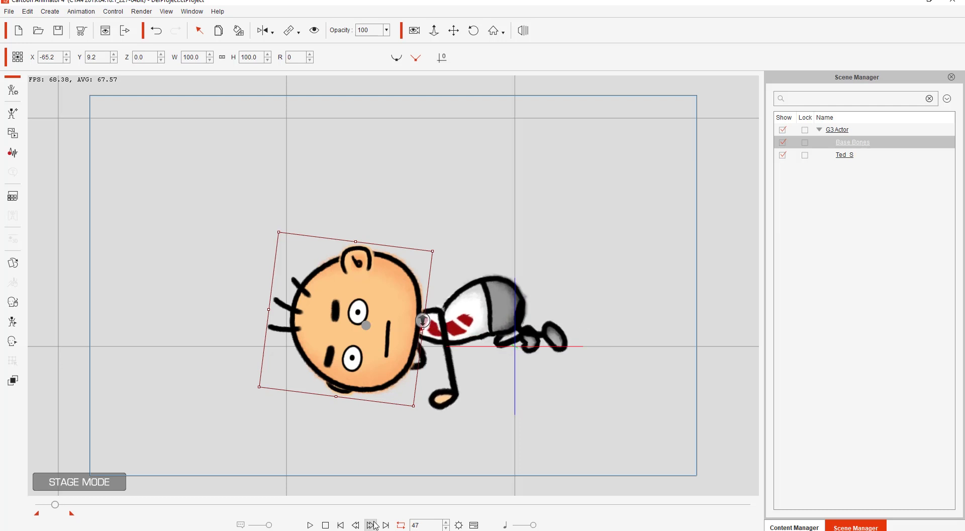
pyautogui.click(370, 524)
pyautogui.click(371, 525)
pyautogui.click(371, 525)
pyautogui.click(370, 525)
pyautogui.click(370, 524)
pyautogui.click(370, 525)
pyautogui.click(371, 525)
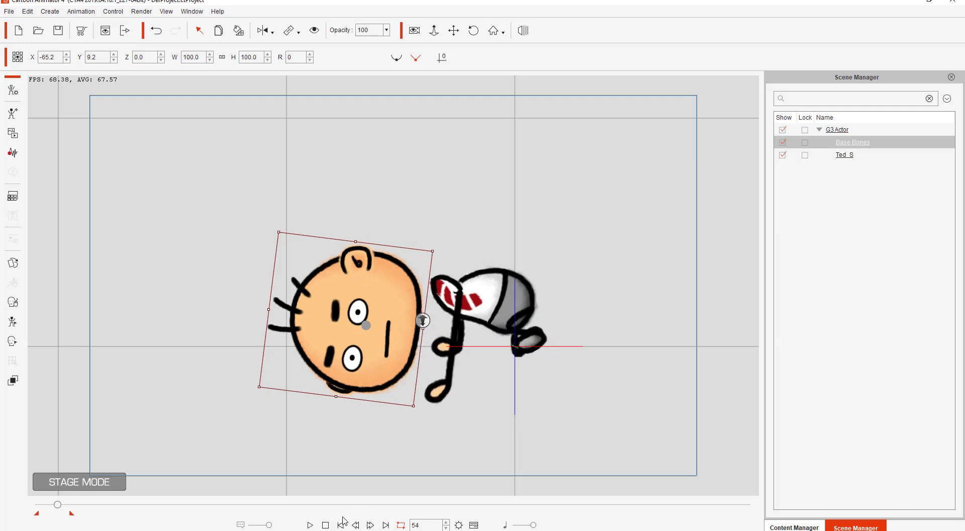
# - Play back the animation from frame 1 and pause at frame 19, just after the head's unlink point
pyautogui.click(311, 525)
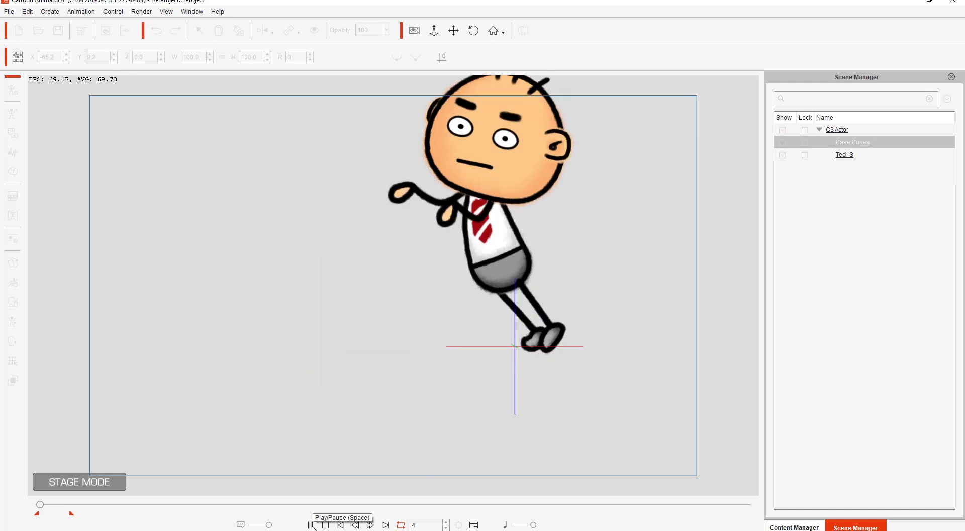
pyautogui.click(310, 525)
pyautogui.click(325, 525)
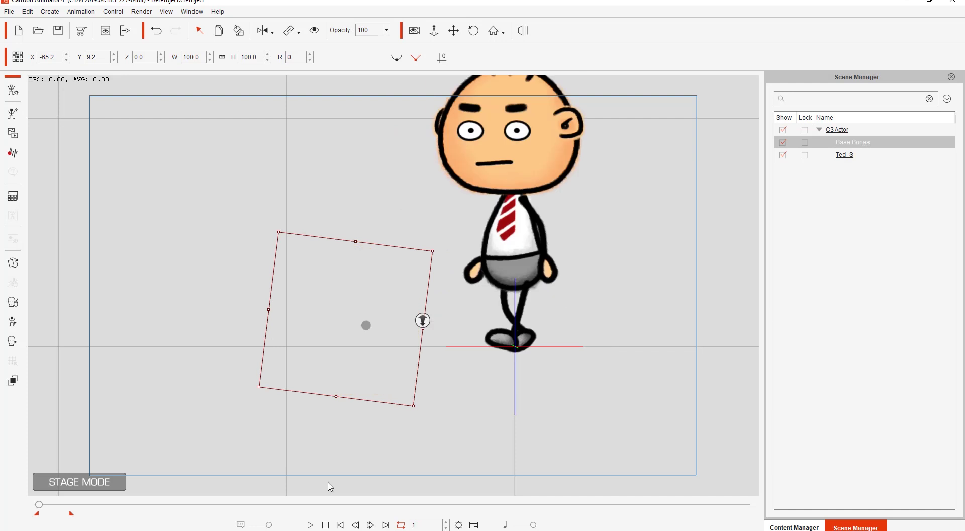
pyautogui.click(310, 525)
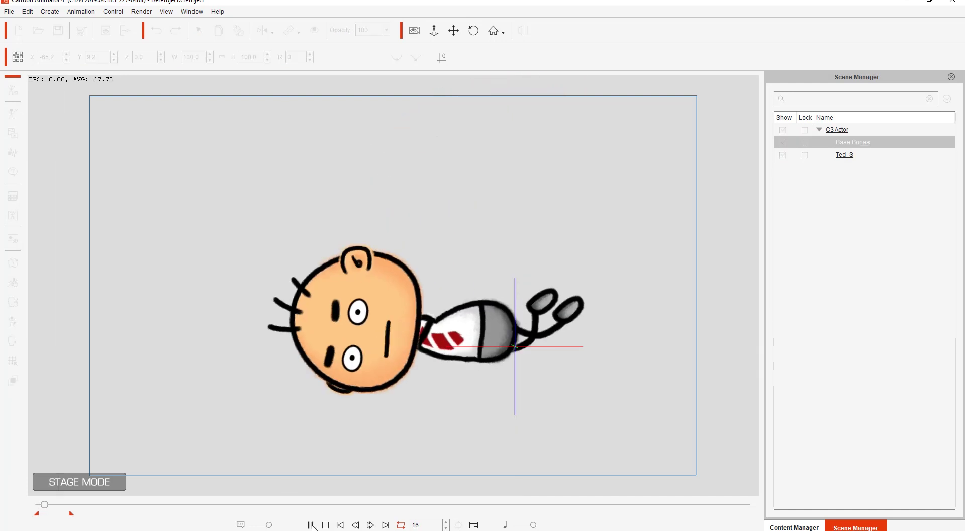
pyautogui.click(310, 525)
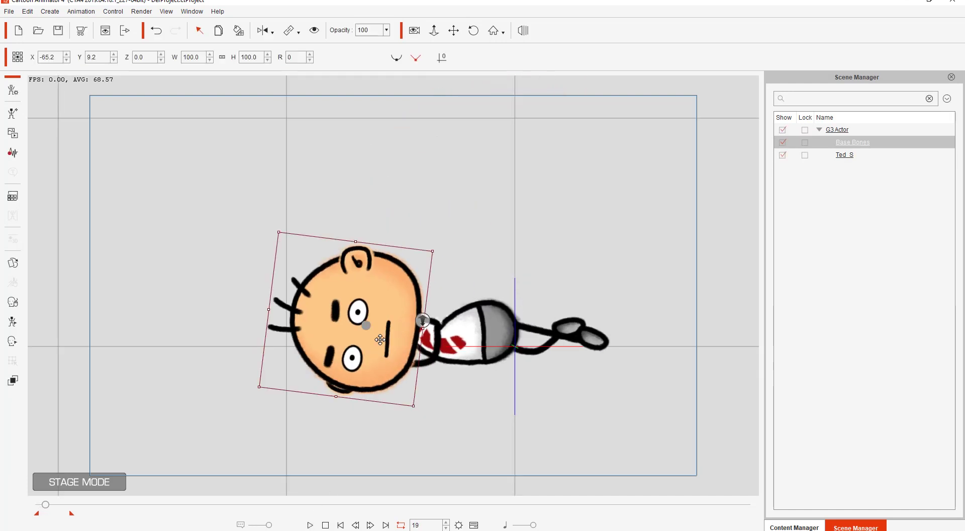
# - Open the Timeline and expand the Transform track of the Base Bones head at frame 19
pyautogui.click(474, 524)
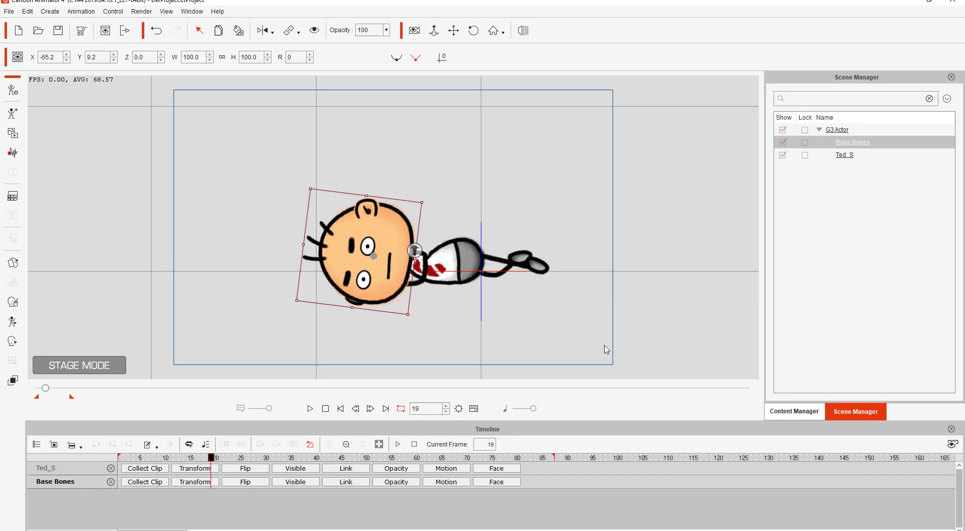
pyautogui.moveTo(212, 460)
pyautogui.mouseDown()
pyautogui.moveTo(169, 460)
pyautogui.moveTo(211, 460)
pyautogui.mouseUp()
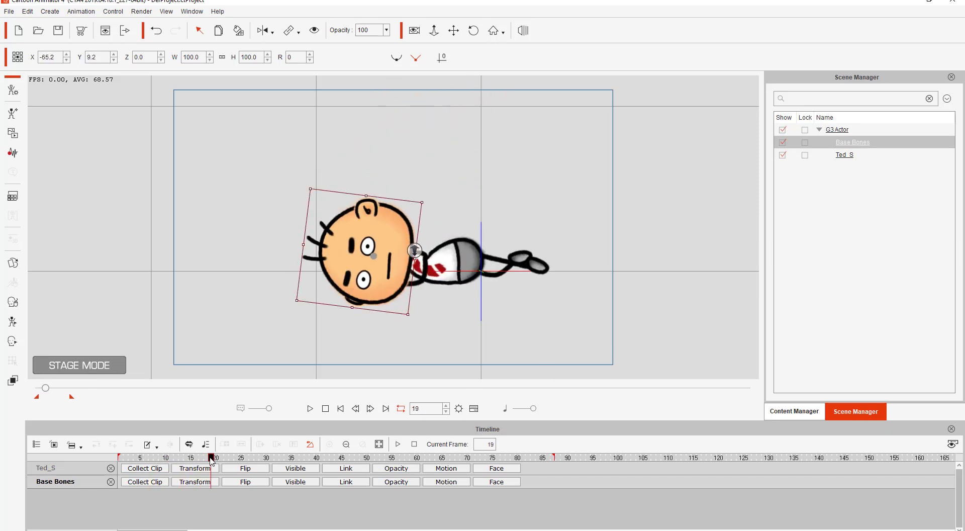
pyautogui.click(203, 483)
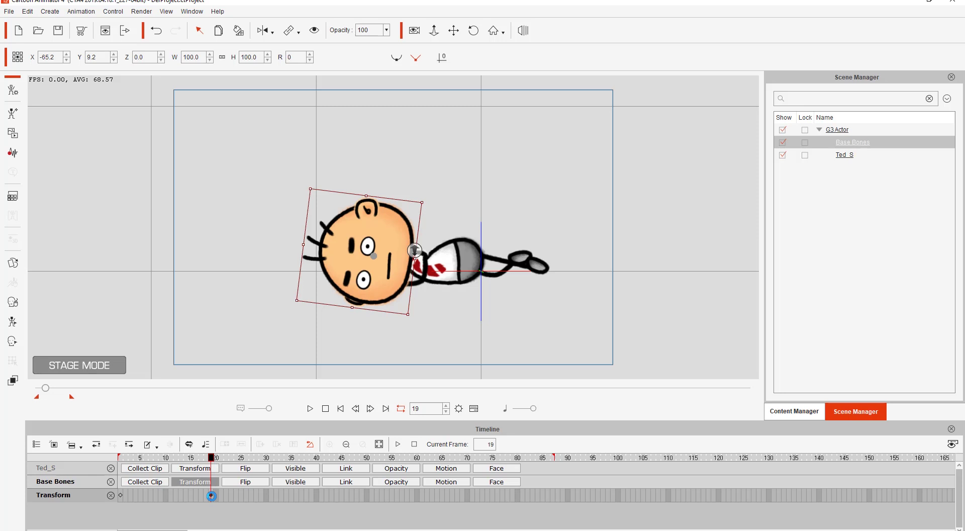
# - At frame 51, move the head away from the body to X -167.9, Y 10.2 with rotation 180, and play back the fall
pyautogui.moveTo(220, 457); pyautogui.dragTo(373, 454)
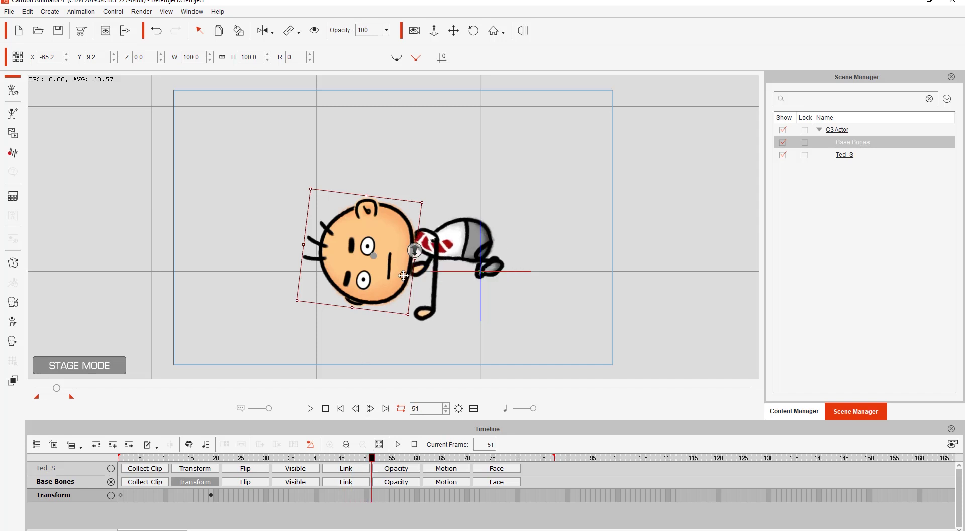
pyautogui.moveTo(390, 274); pyautogui.dragTo(156, 232)
pyautogui.moveTo(262, 461); pyautogui.dragTo(121, 458)
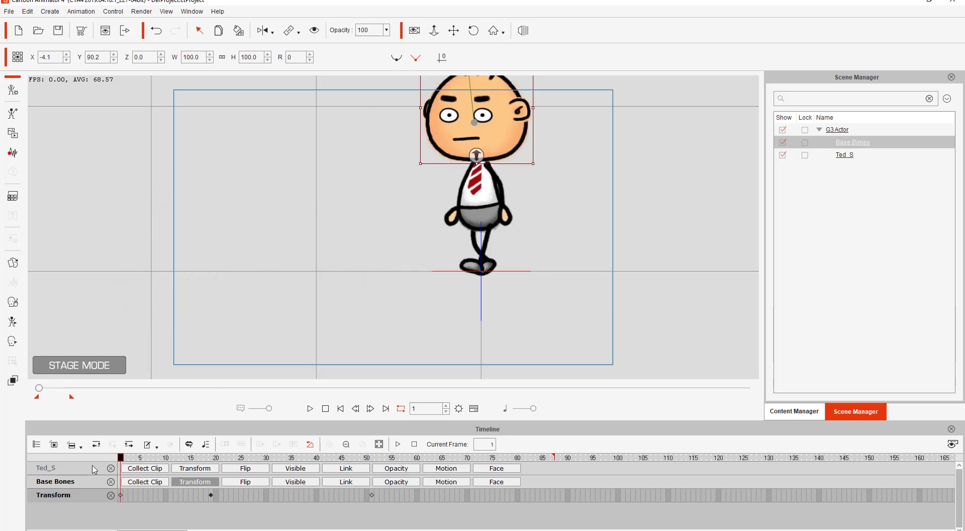
pyautogui.press('space')
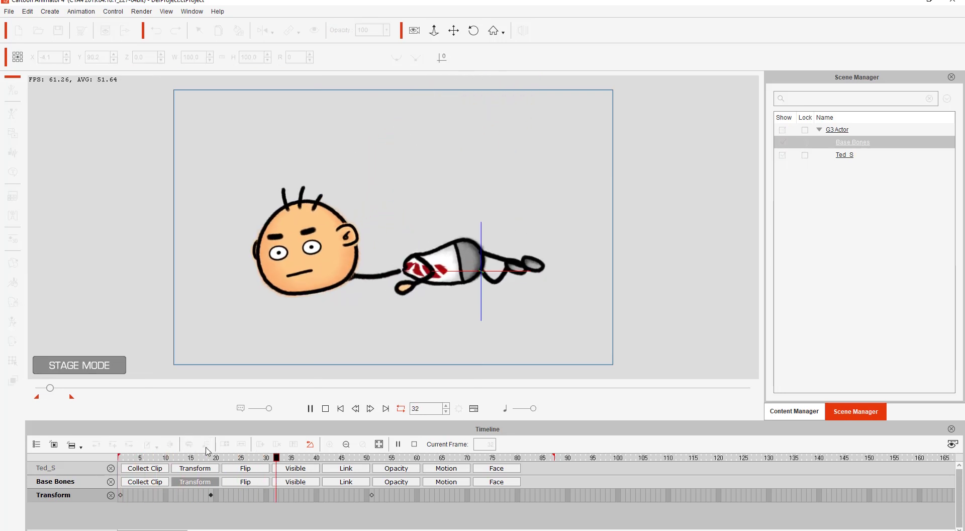
pyautogui.press('space')
# - Shift the head's middle transform key to frame 22, rotate the head to 229 at frame 51, and preview the roll
pyautogui.moveTo(378, 459); pyautogui.dragTo(227, 497)
pyautogui.moveTo(215, 458); pyautogui.dragTo(372, 470)
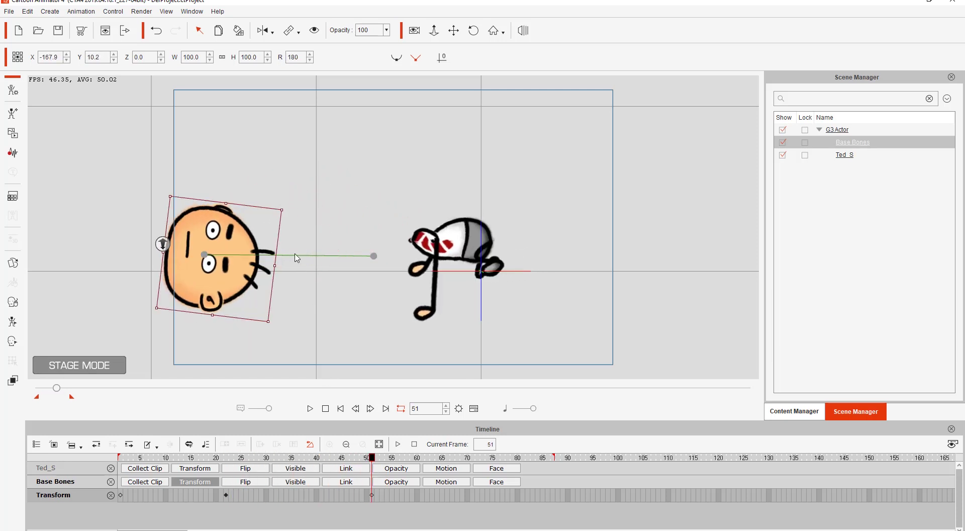
pyautogui.moveTo(162, 206); pyautogui.dragTo(386, 336)
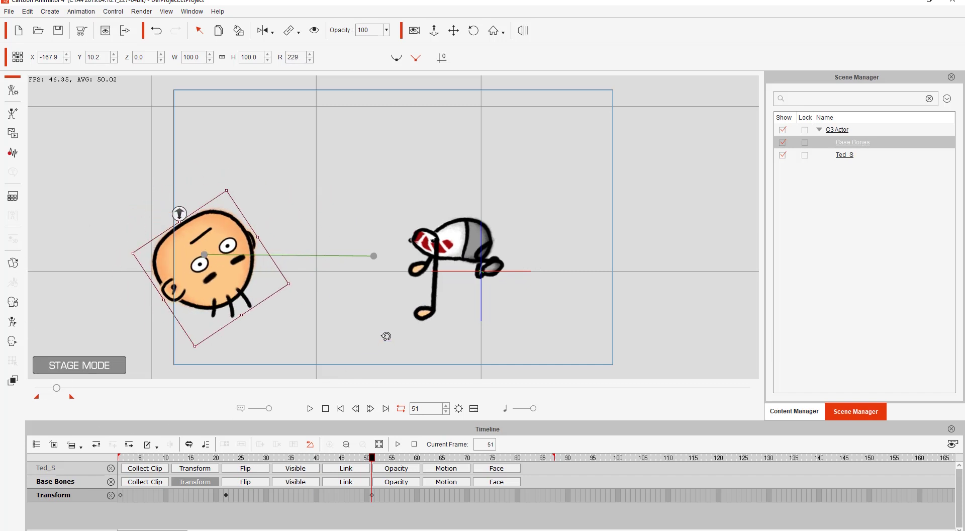
pyautogui.moveTo(297, 469); pyautogui.dragTo(145, 468)
pyautogui.press('space')
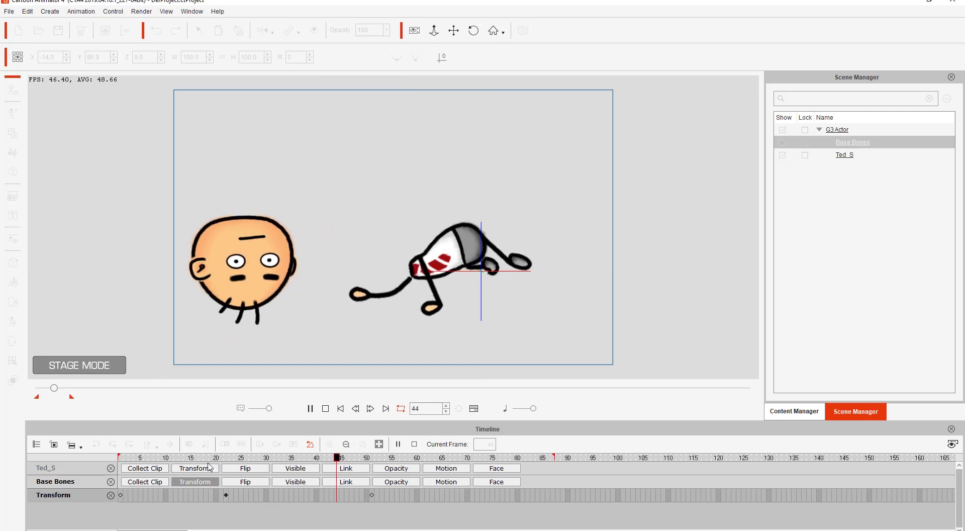
# - Retime the head's roll by moving its middle transform key to frame 18 and its final key to frame 36, playing back each change
pyautogui.moveTo(226, 495); pyautogui.dragTo(206, 499)
pyautogui.press('space')
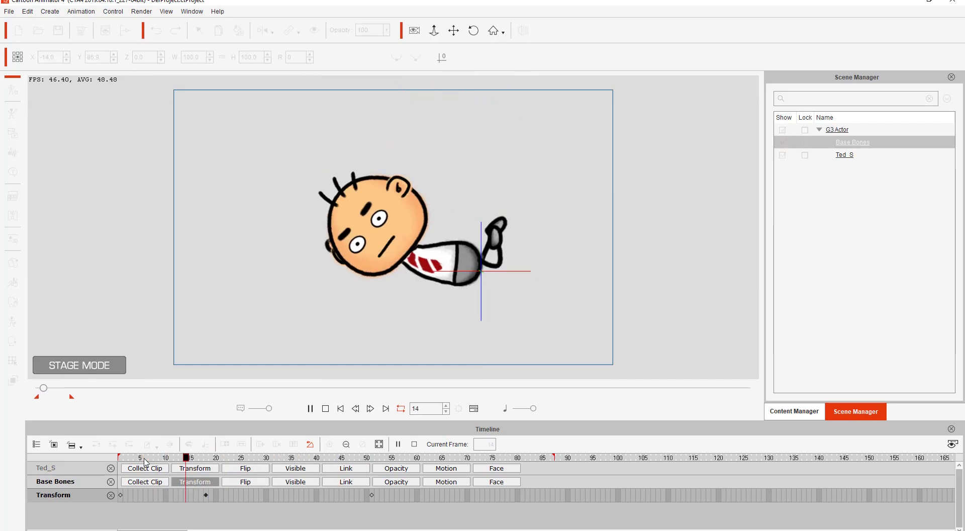
pyautogui.press('space')
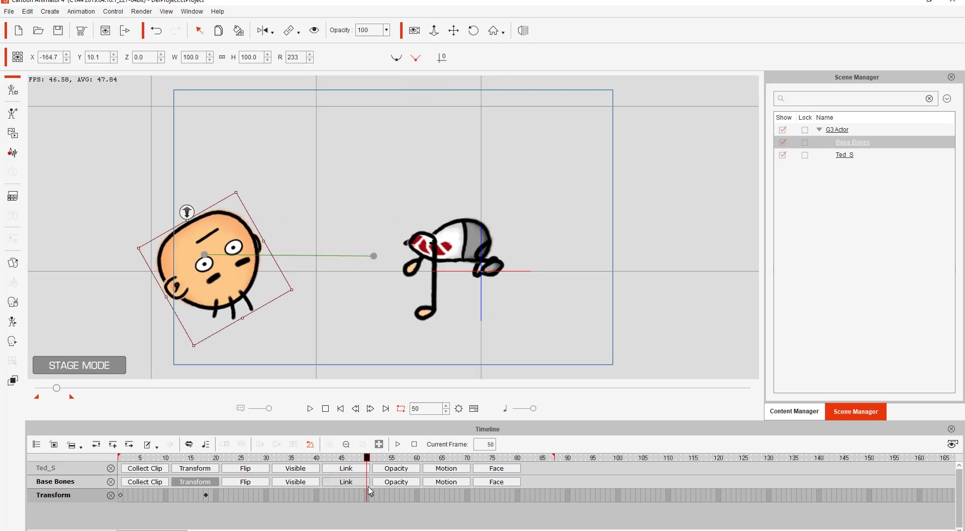
pyautogui.moveTo(372, 499); pyautogui.dragTo(298, 497)
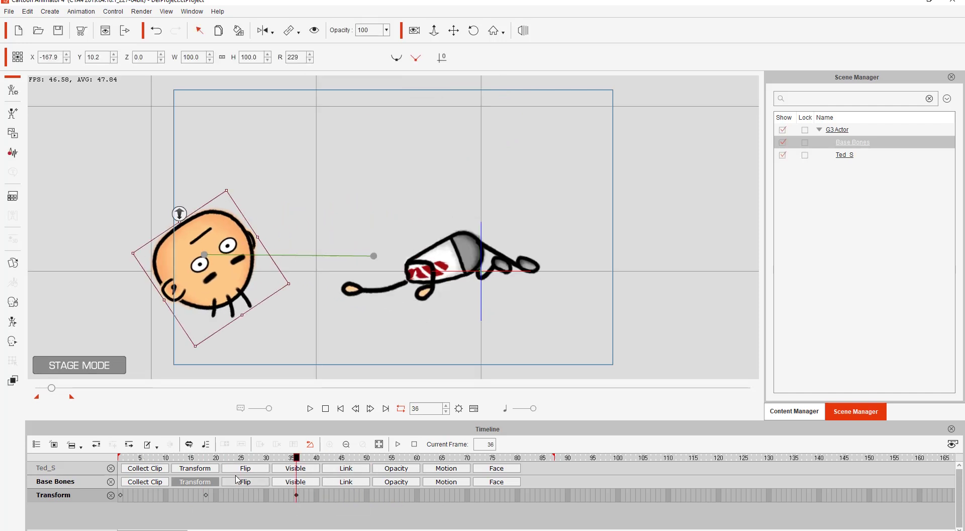
pyautogui.click(297, 496)
pyautogui.press('space')
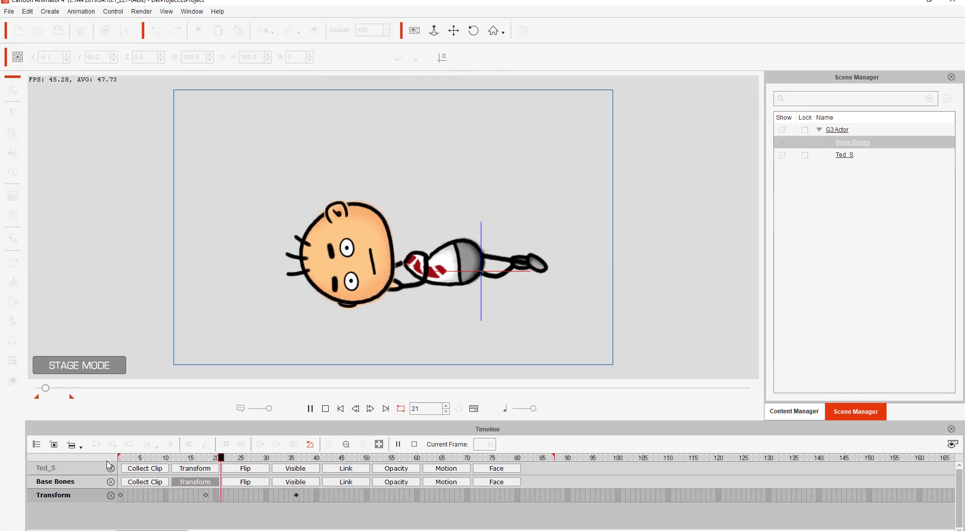
pyautogui.press('space')
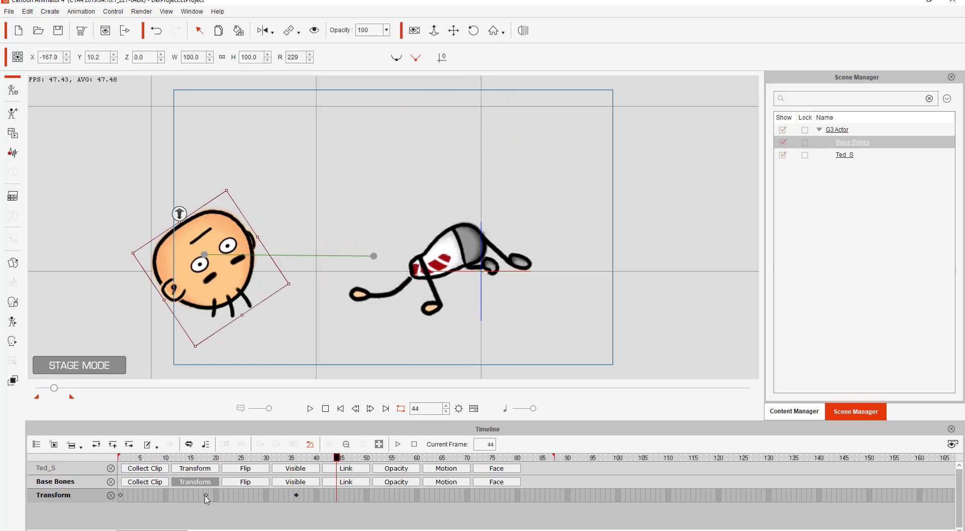
# - Move the head's middle transform key to frame 14 and its final key to frame 31, and play back the roll
pyautogui.moveTo(206, 495); pyautogui.dragTo(195, 496)
pyautogui.click(296, 496)
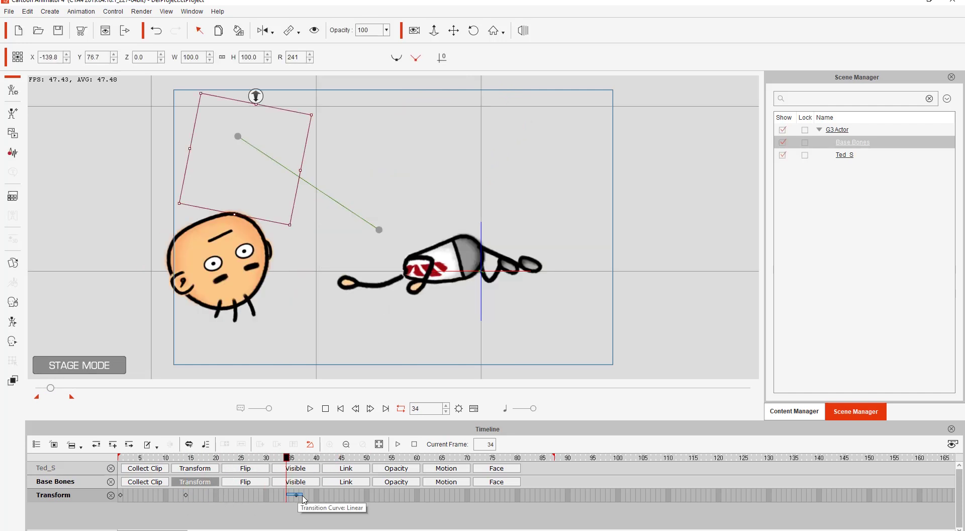
pyautogui.moveTo(297, 497); pyautogui.dragTo(271, 497)
pyautogui.press('space')
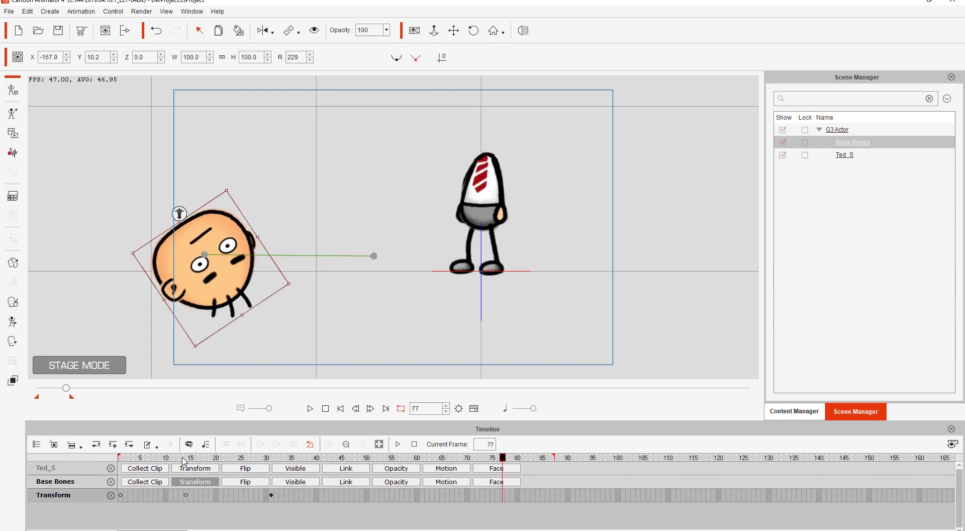
# - Open the Face Key Editor for the head at frame 1, compare Happy templates, and apply the Happy_4 expression
pyautogui.moveTo(183, 459); pyautogui.dragTo(98, 459)
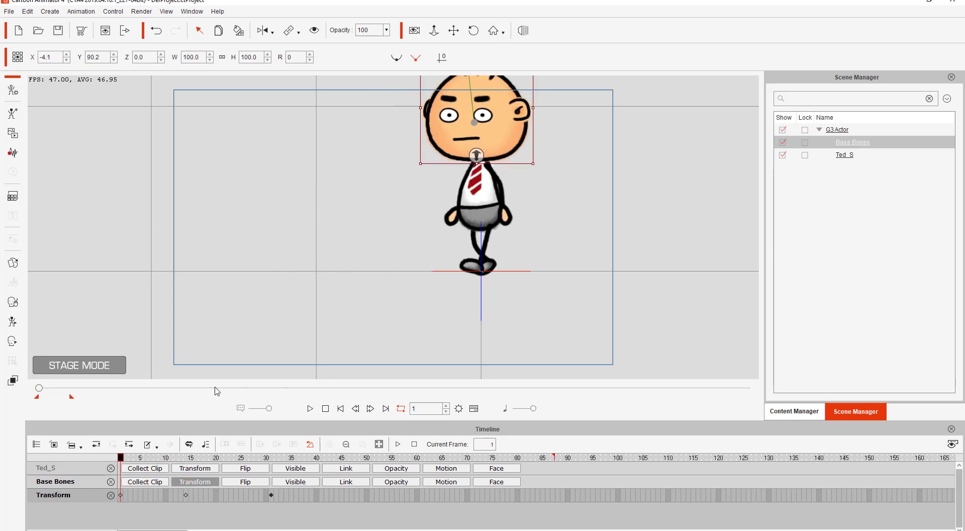
pyautogui.click(12, 342)
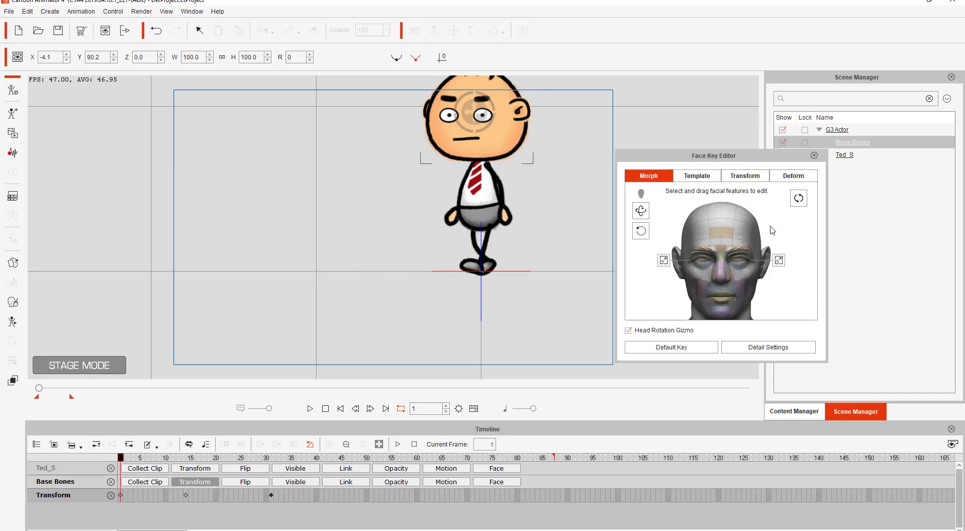
pyautogui.click(711, 176)
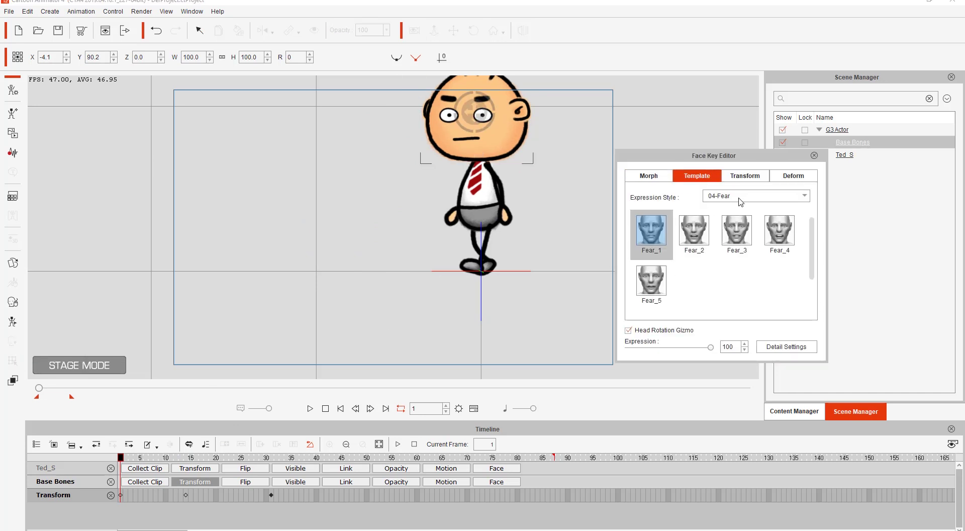
pyautogui.click(742, 197)
pyautogui.click(731, 207)
pyautogui.click(689, 233)
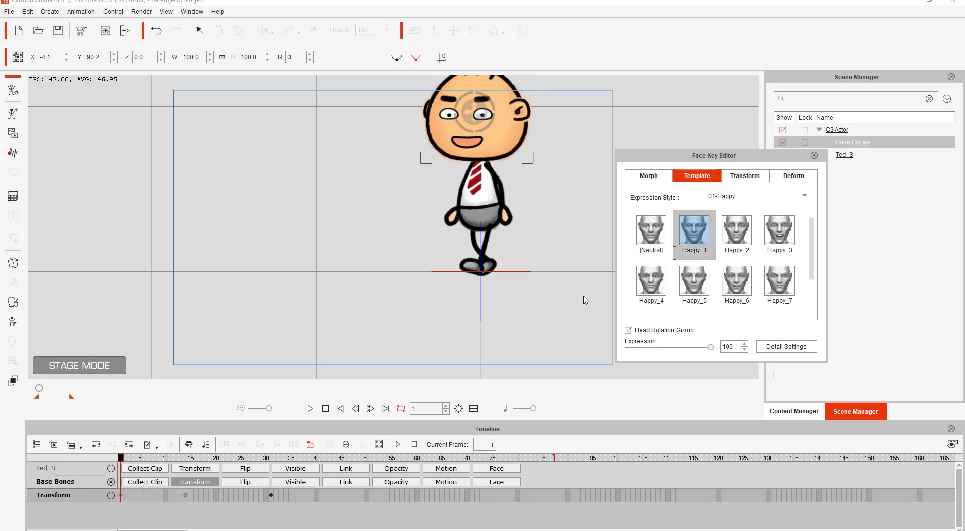
pyautogui.click(737, 234)
pyautogui.click(778, 236)
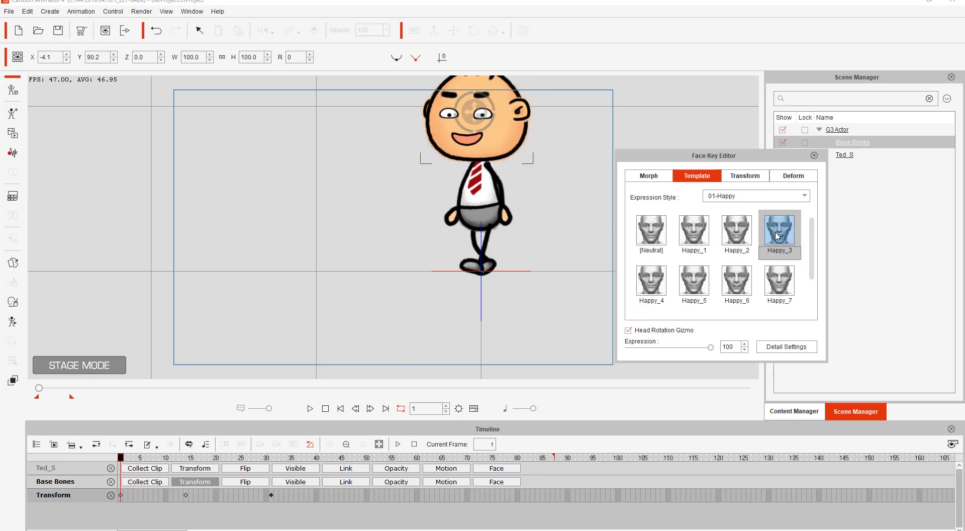
pyautogui.click(651, 281)
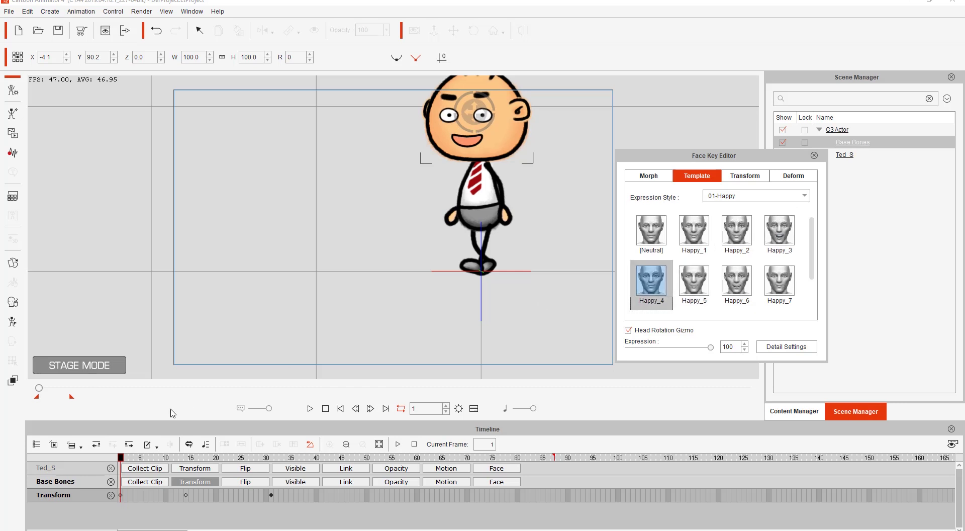
# - At frame 10, compare the 05-Surprise templates and give the head the Surprise_2 expression
pyautogui.moveTo(131, 460); pyautogui.dragTo(169, 461)
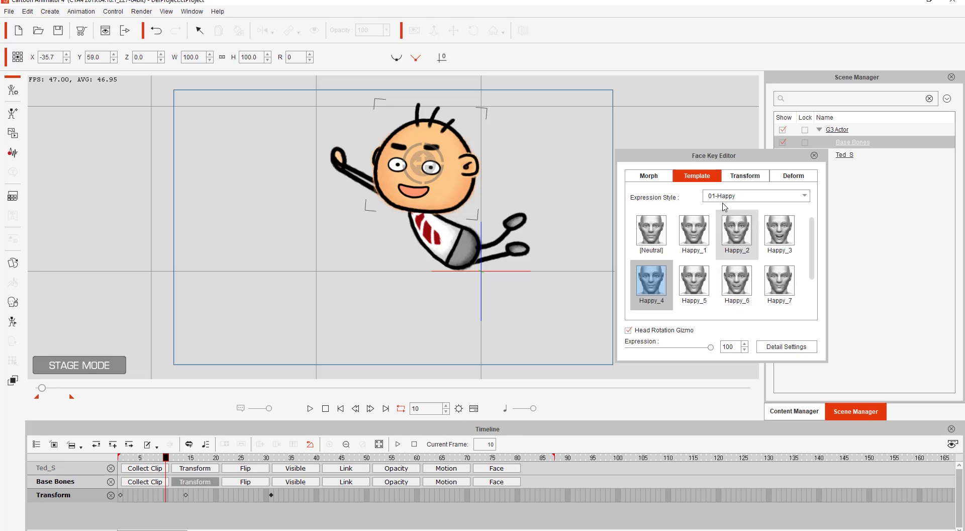
pyautogui.click(736, 196)
pyautogui.click(733, 236)
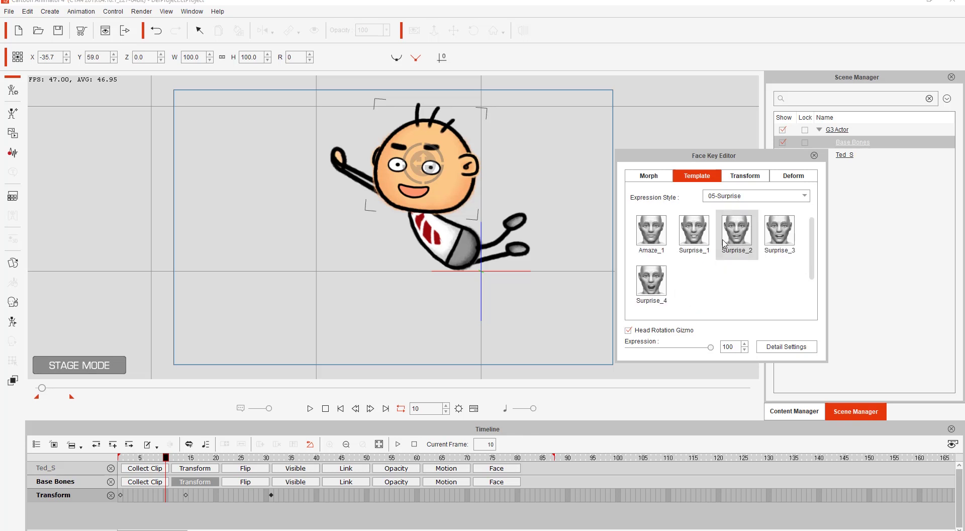
pyautogui.click(694, 233)
pyautogui.click(661, 244)
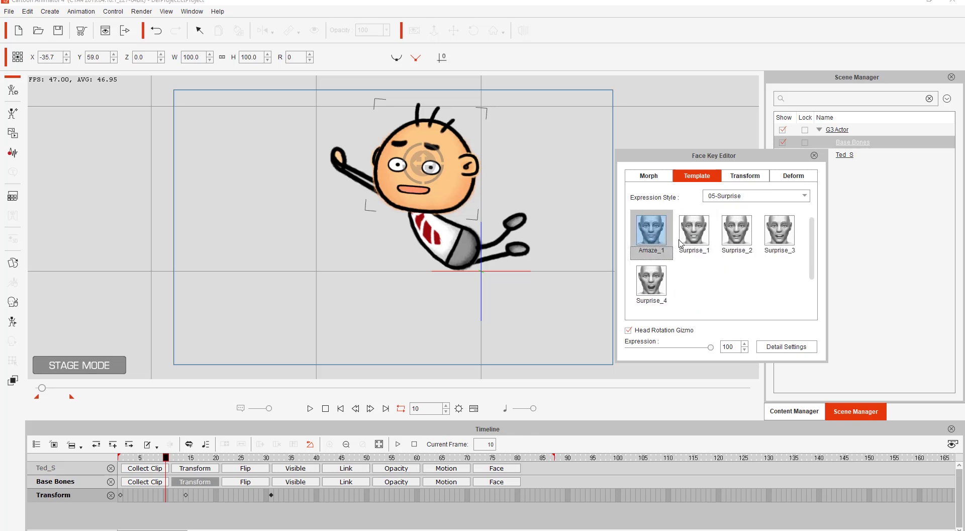
pyautogui.click(748, 238)
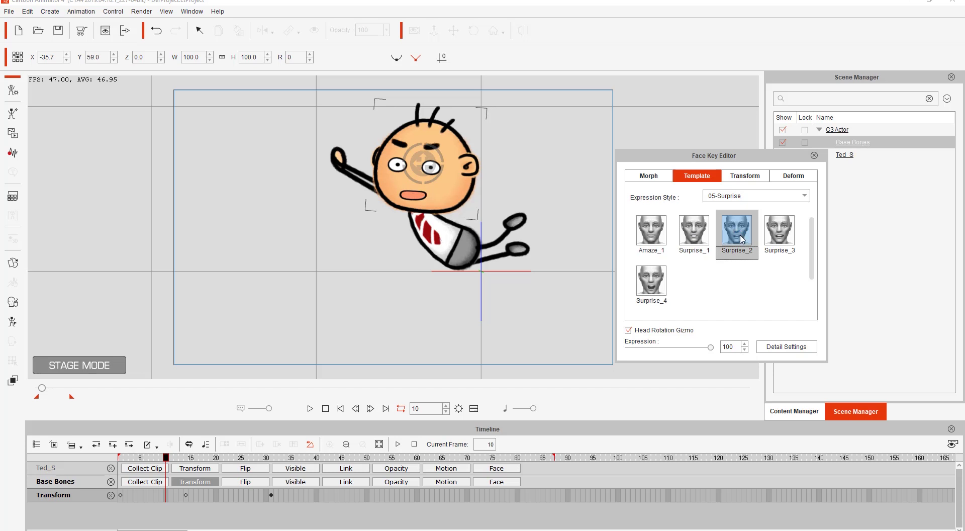
# - At frame 17, try Fear and Wink templates on the head and settle on the Angry_5 expression from the 02-Angry style
pyautogui.moveTo(162, 463); pyautogui.dragTo(203, 462)
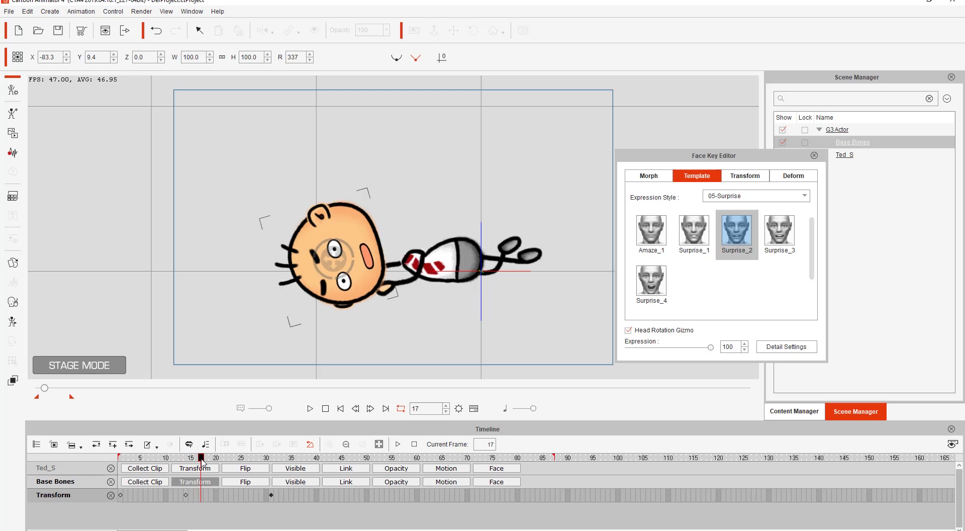
pyautogui.click(735, 196)
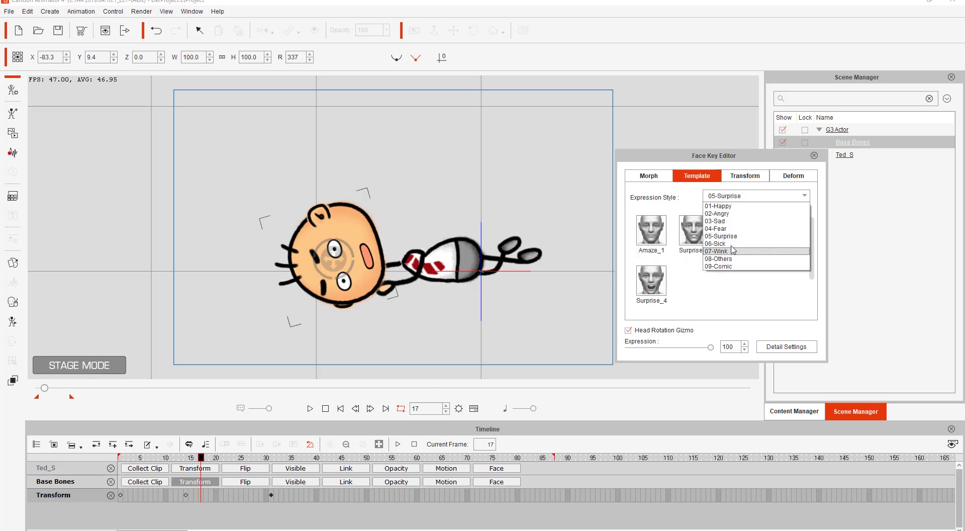
pyautogui.click(733, 229)
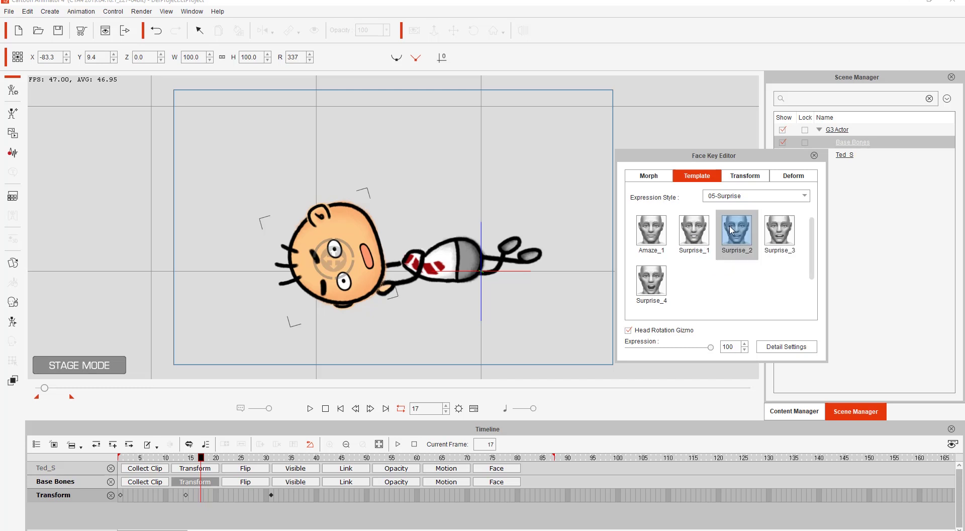
pyautogui.click(647, 239)
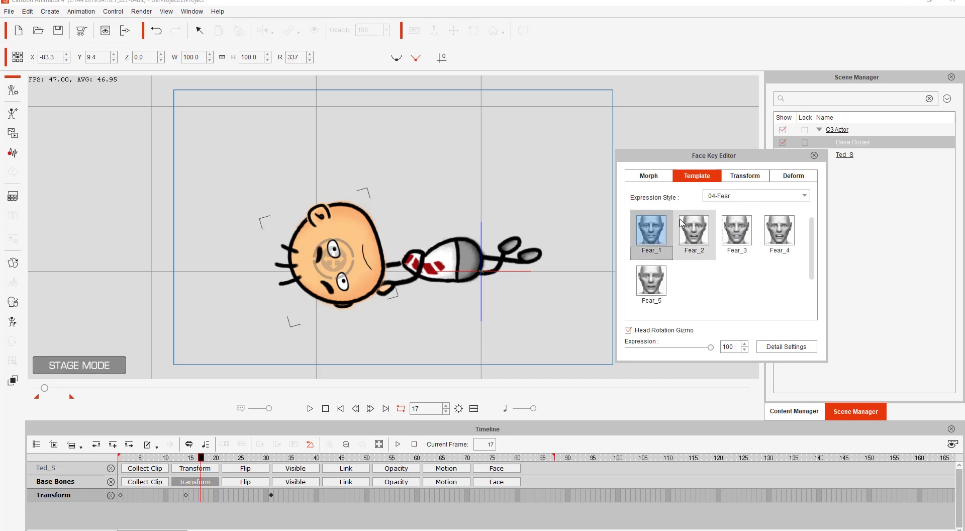
pyautogui.click(734, 199)
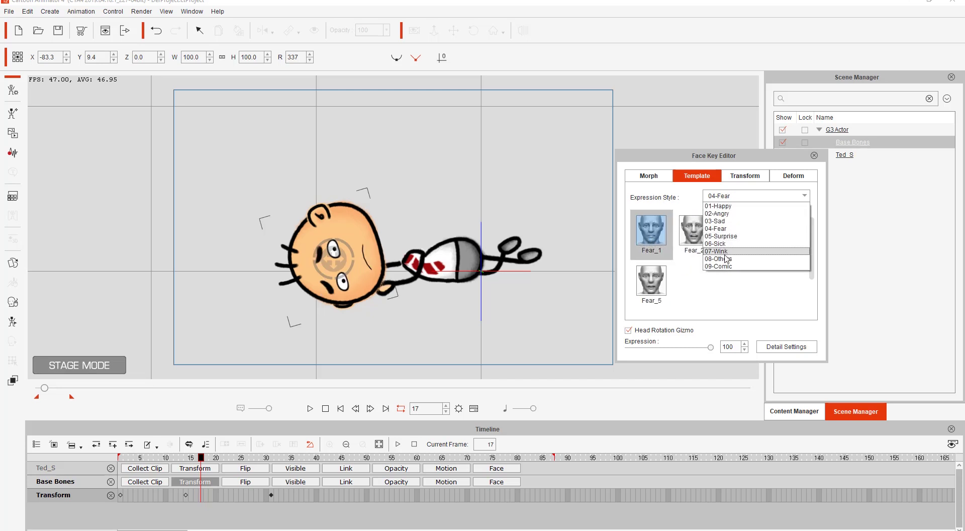
pyautogui.click(723, 223)
pyautogui.click(729, 249)
pyautogui.click(660, 278)
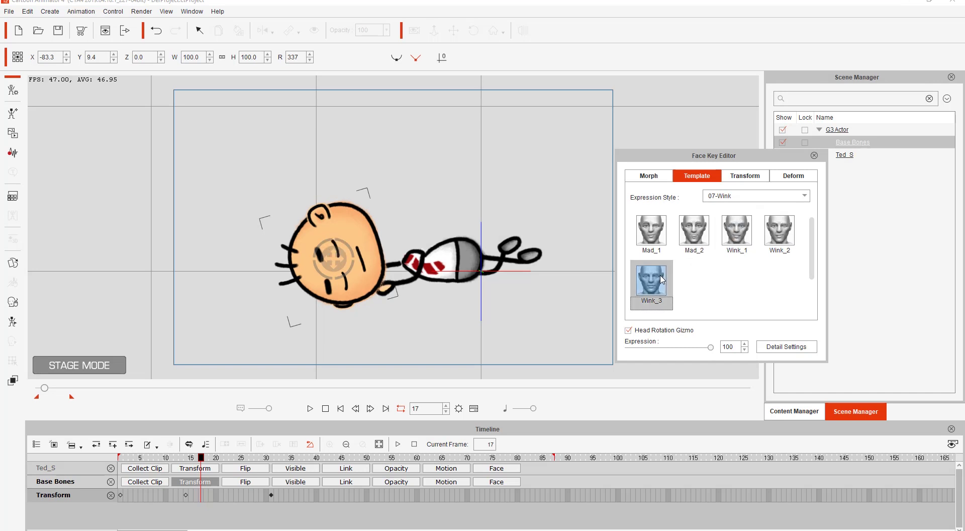
pyautogui.click(777, 243)
pyautogui.click(749, 197)
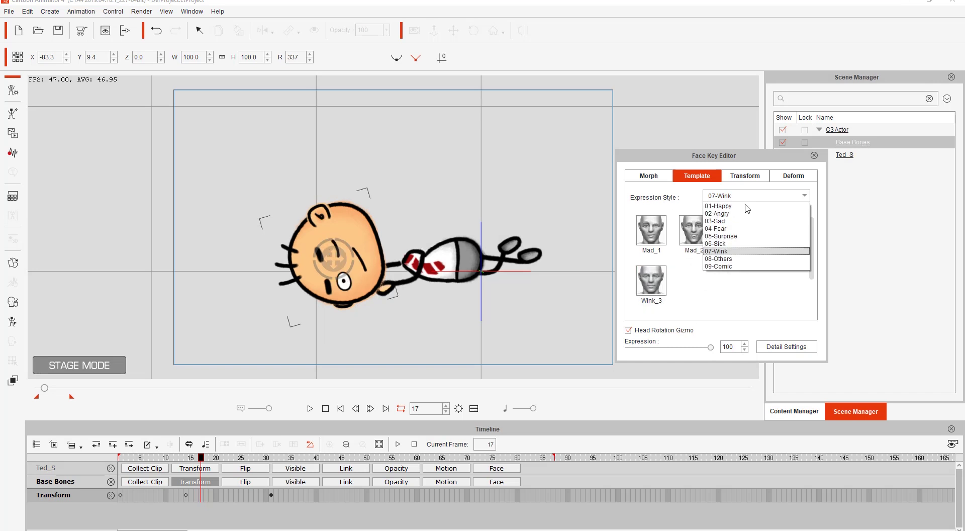
pyautogui.click(729, 215)
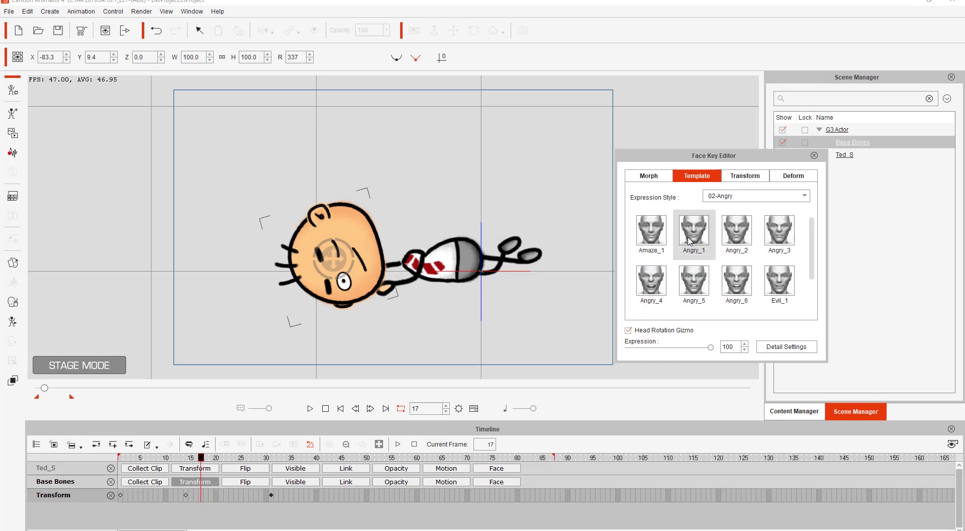
pyautogui.click(693, 230)
pyautogui.click(693, 280)
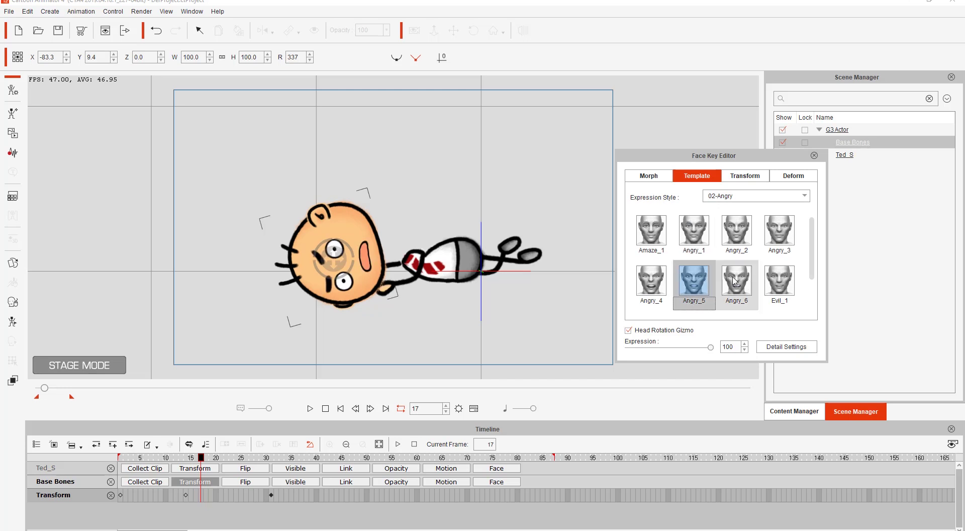
# - At frame 28, give the detached head the Fear_4 expression from the 04-Fear style
pyautogui.moveTo(200, 459); pyautogui.dragTo(257, 458)
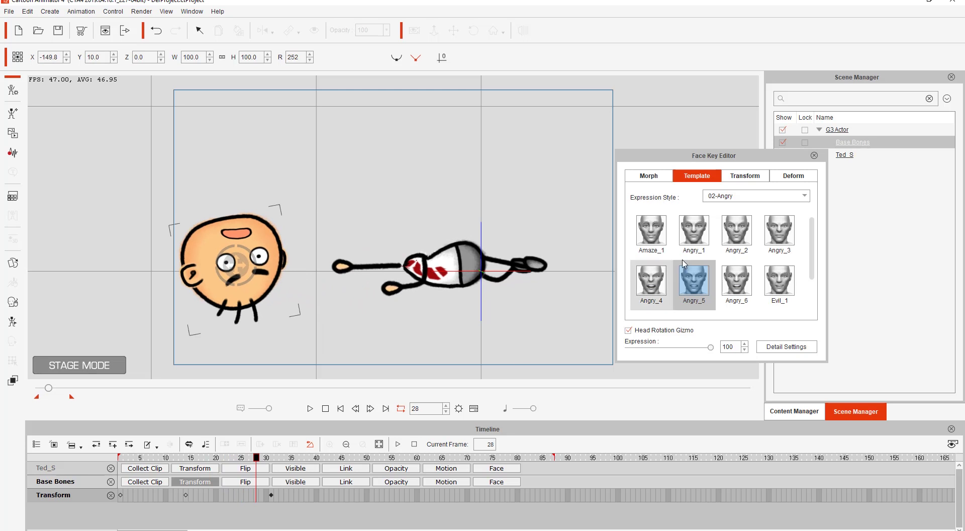
pyautogui.click(776, 196)
pyautogui.click(718, 228)
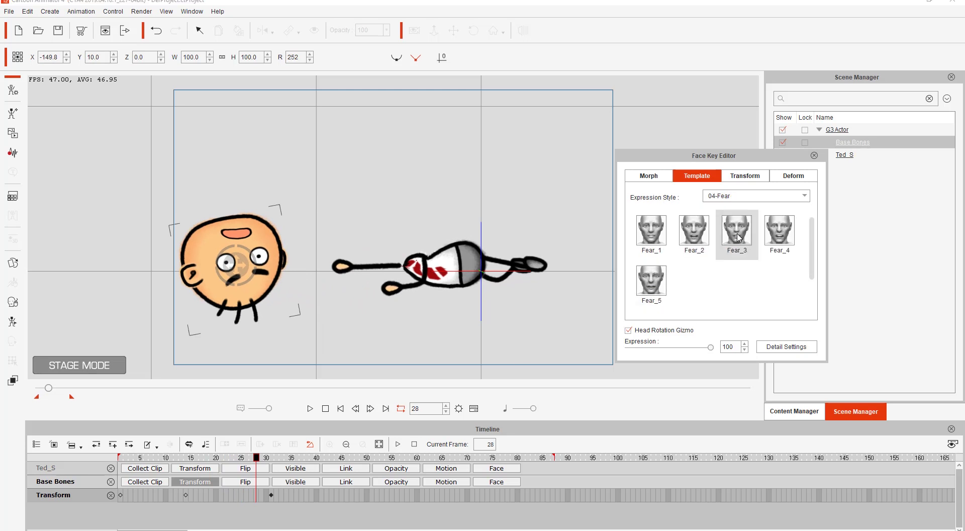
pyautogui.click(779, 234)
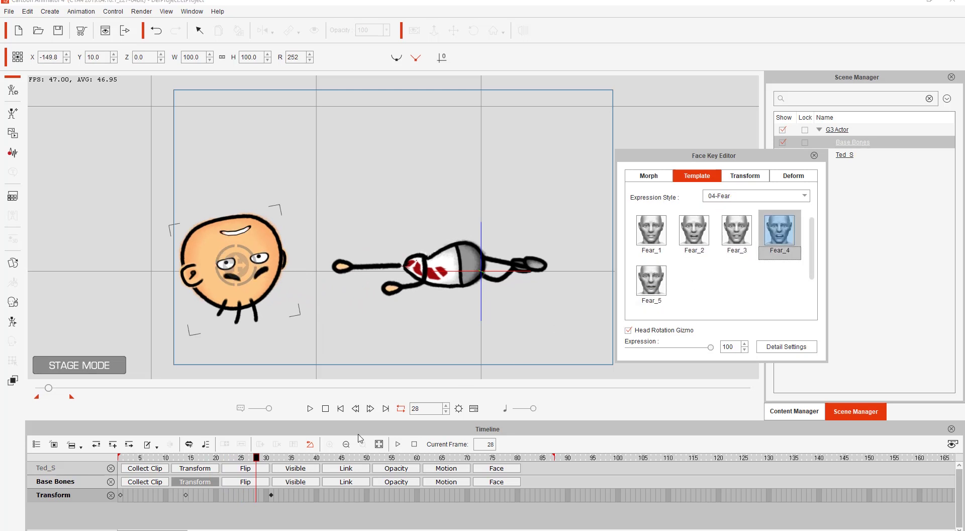
# - Play the animation through to review the keyed facial expressions on the head, and close the Face Key Editor
pyautogui.press('space')
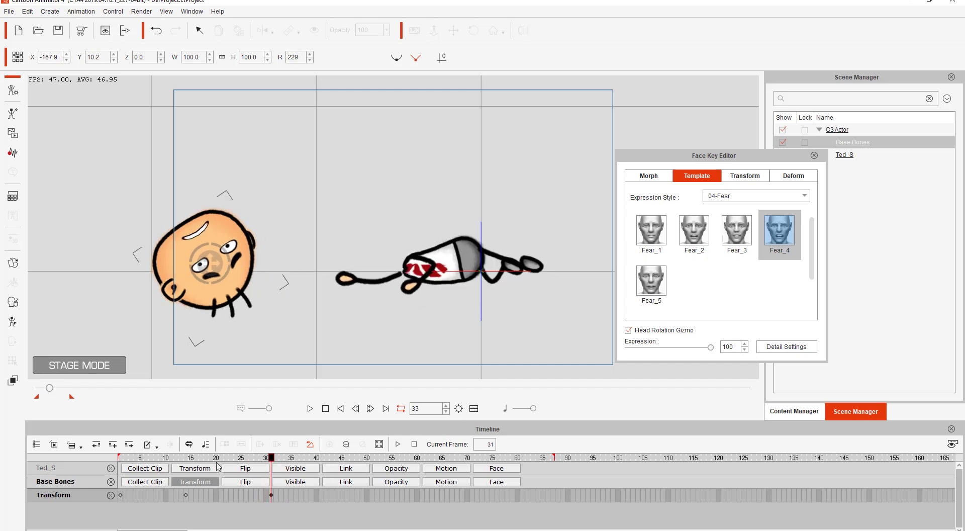
pyautogui.press('space')
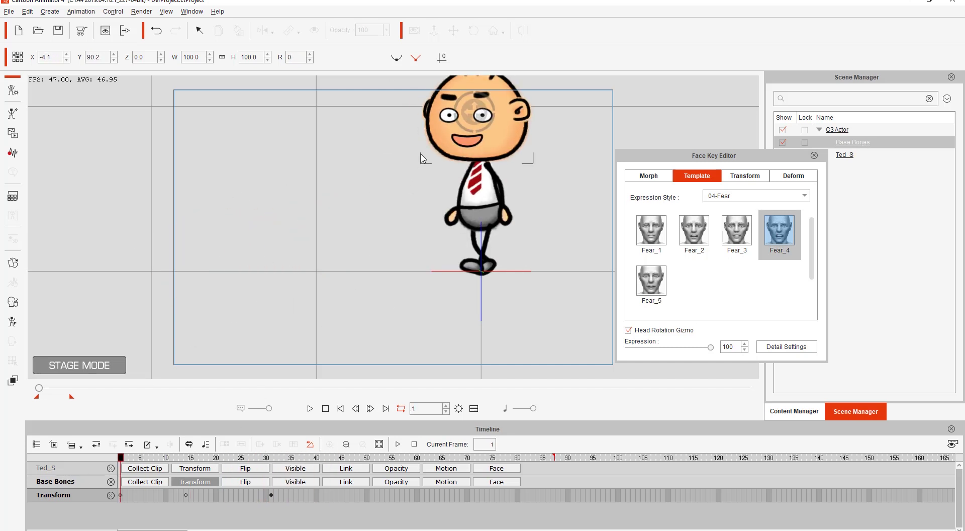
pyautogui.moveTo(423, 158); pyautogui.dragTo(447, 219)
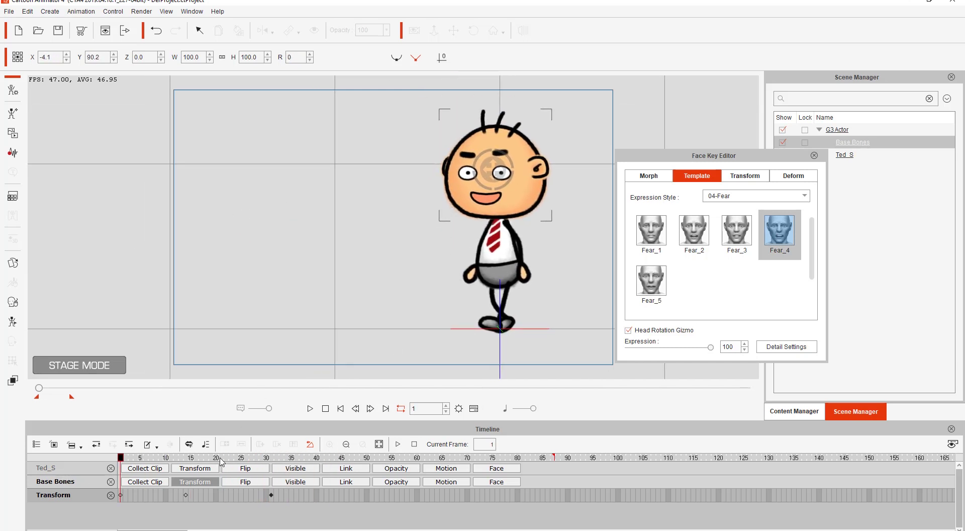
pyautogui.press('space')
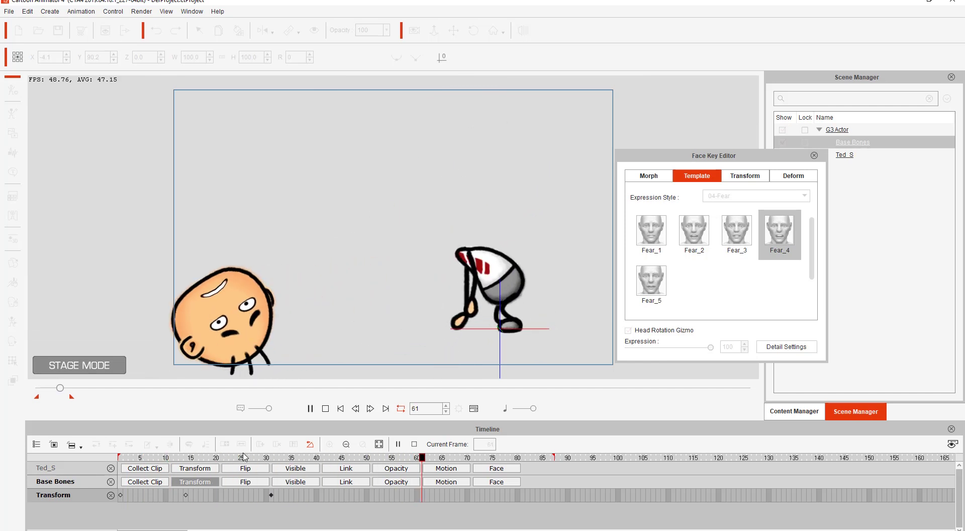
pyautogui.press('space')
pyautogui.click(814, 156)
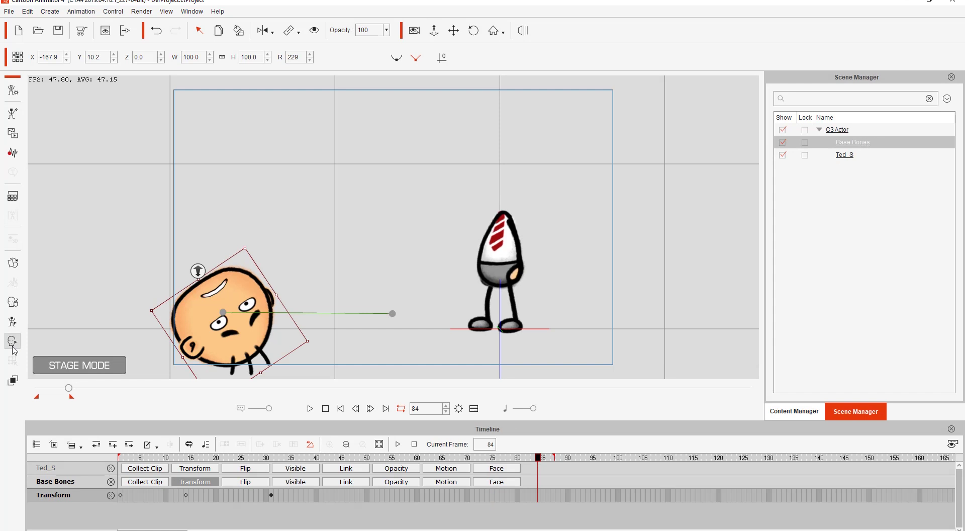
# - Replay the animation from frame 1 to examine how the head detaches and rolls away from the falling body
pyautogui.press('Home')
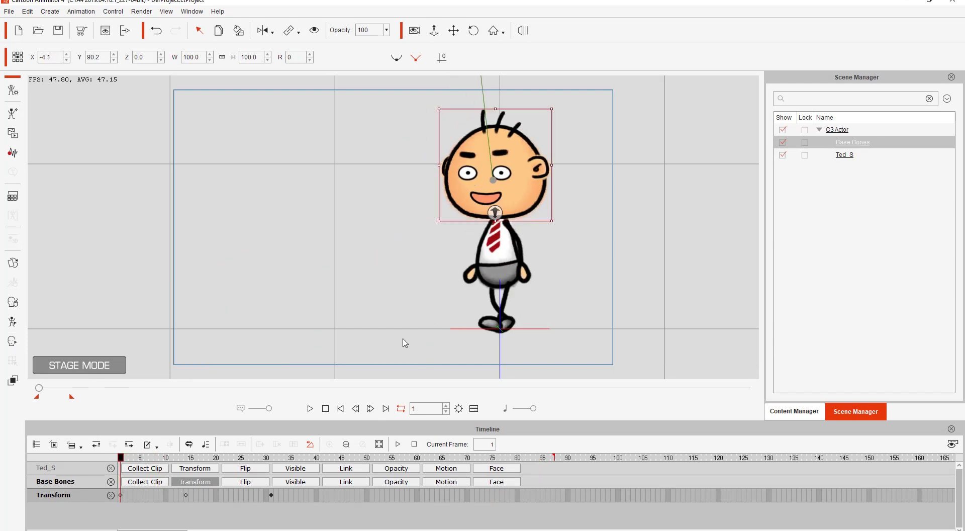
pyautogui.press('space')
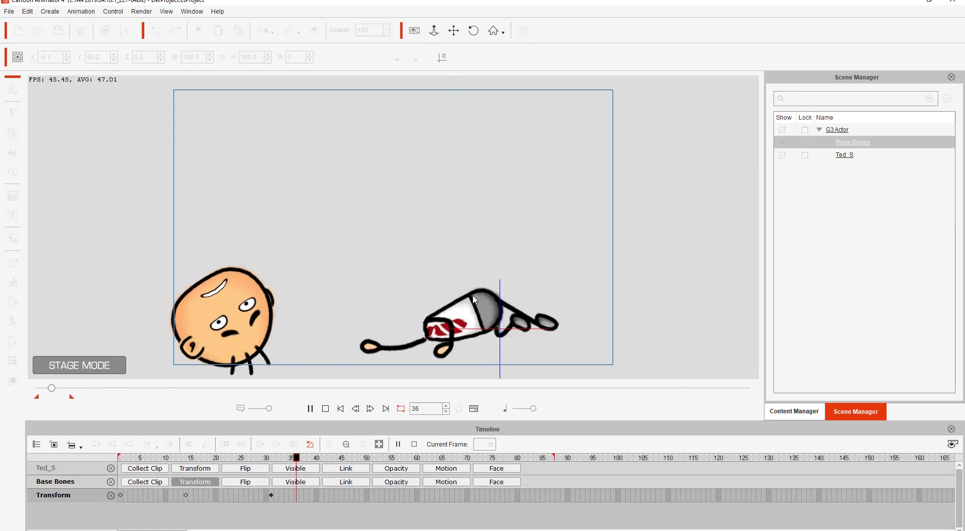
pyautogui.press('space')
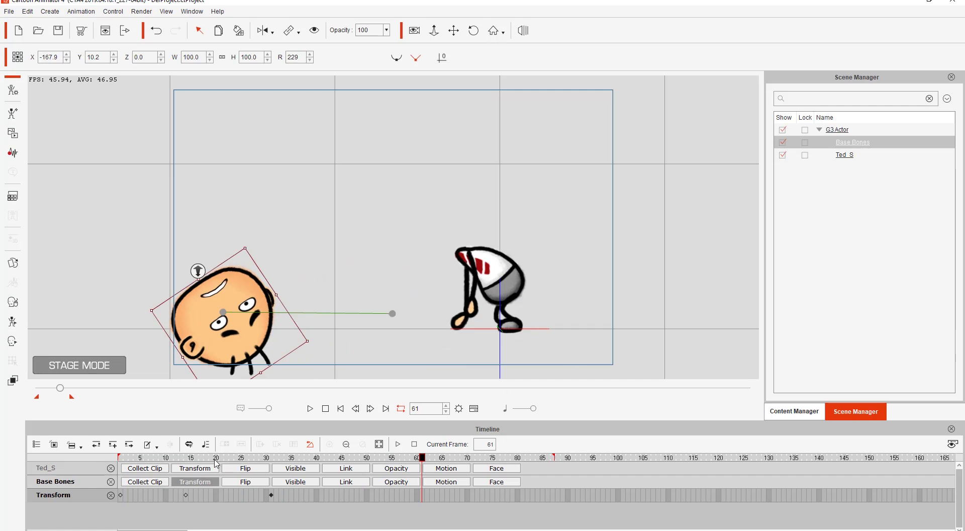
pyautogui.moveTo(214, 460); pyautogui.dragTo(119, 458)
pyautogui.press('space')
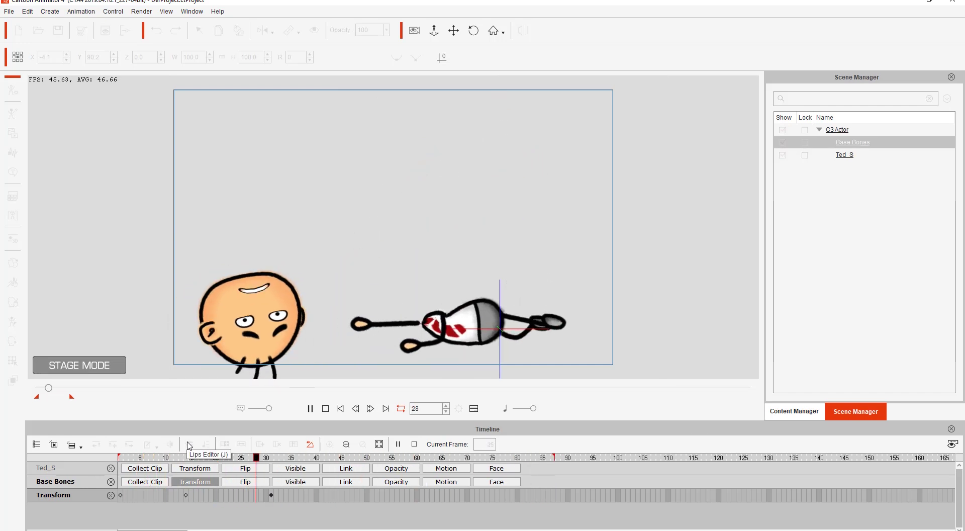
pyautogui.press('space')
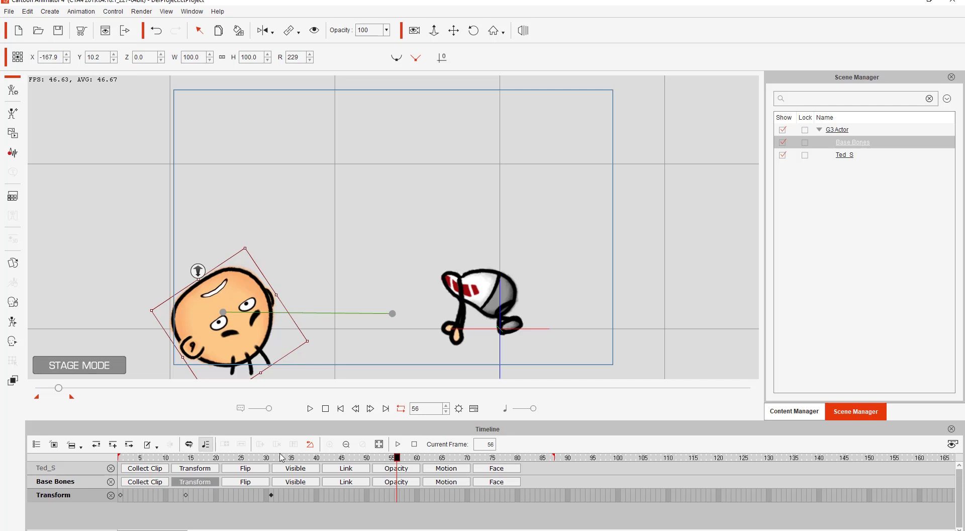
# - At frame 75, reopen the Face Key Editor in Morph mode and turn the detached head's face toward the body with the rotation gizmo
pyautogui.moveTo(427, 458); pyautogui.dragTo(487, 463)
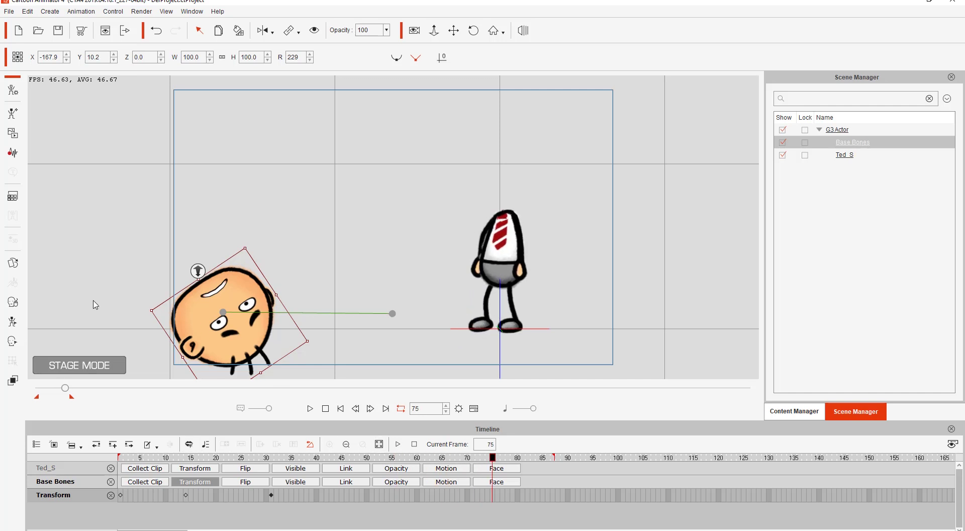
pyautogui.click(13, 340)
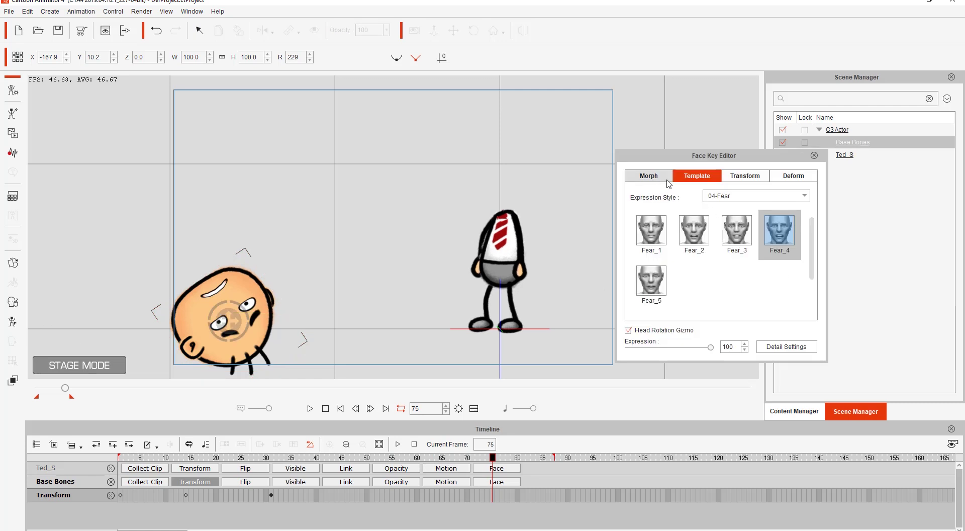
pyautogui.click(649, 175)
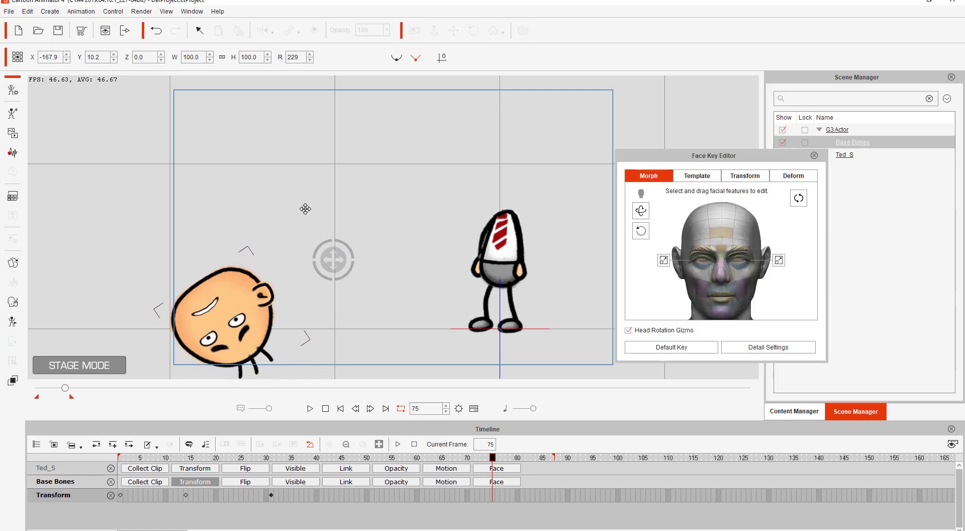
pyautogui.moveTo(305, 209); pyautogui.dragTo(301, 270)
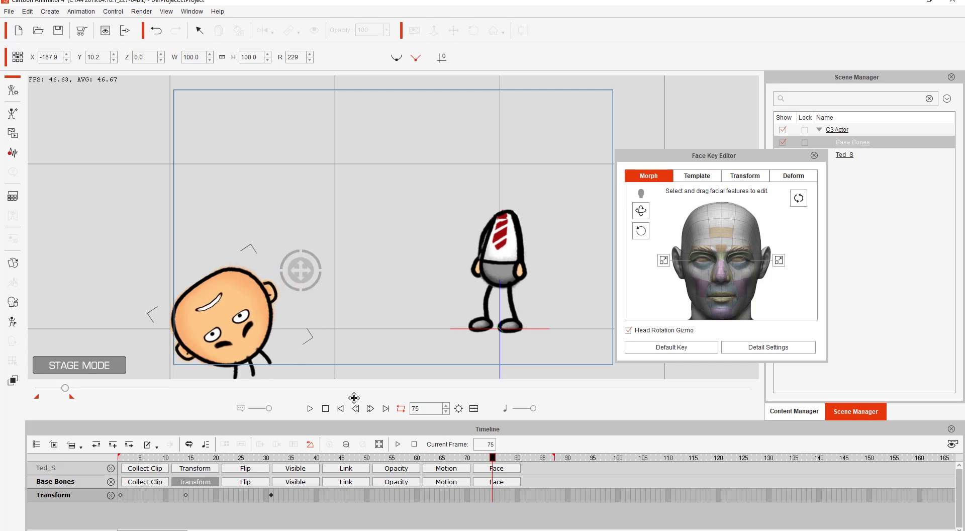
# - Adjust the head's facing with the rotation gizmo at frame 38, and at frame 14 turn the face toward the ground
pyautogui.moveTo(493, 457); pyautogui.dragTo(306, 457)
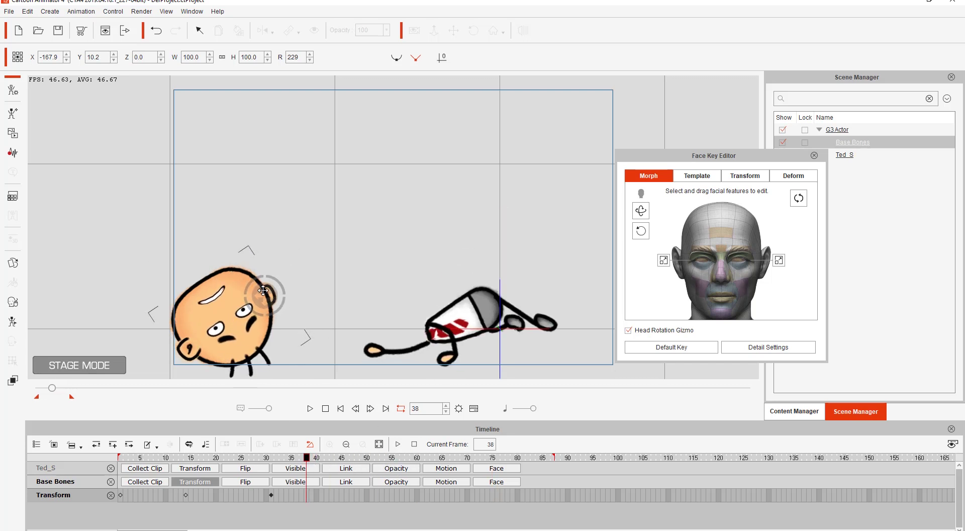
pyautogui.moveTo(263, 290); pyautogui.dragTo(216, 279)
pyautogui.moveTo(254, 458); pyautogui.dragTo(186, 458)
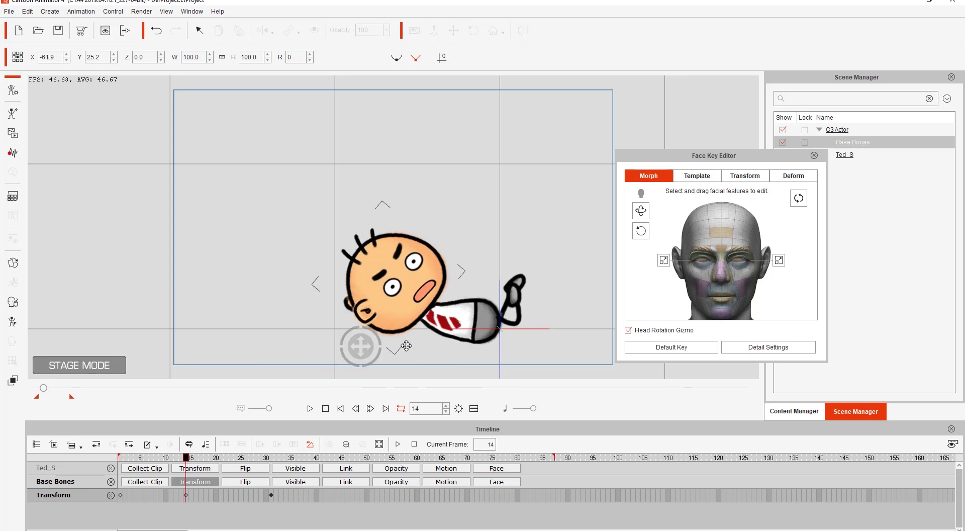
pyautogui.moveTo(406, 345); pyautogui.dragTo(182, 453)
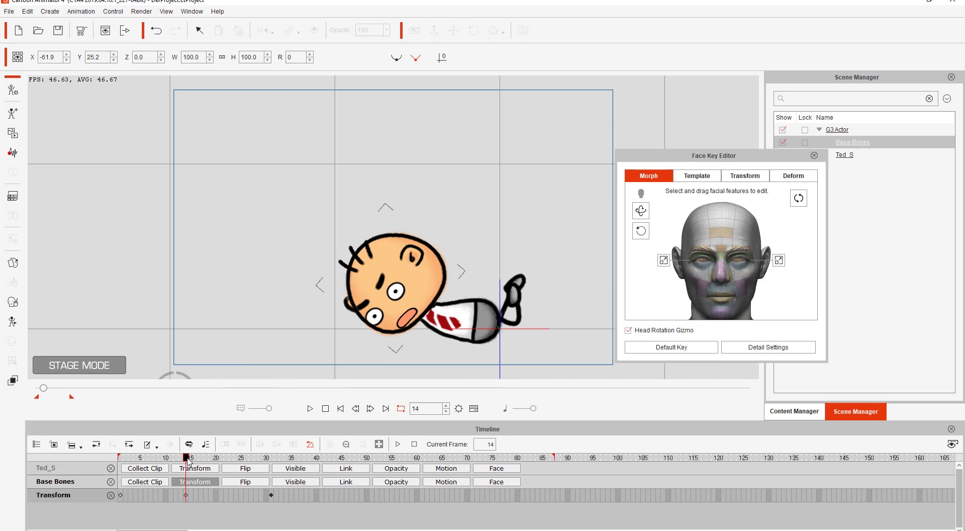
# - Play back the animation to check the head turns, stop at frame 25, and close the Face Key Editor
pyautogui.press('space')
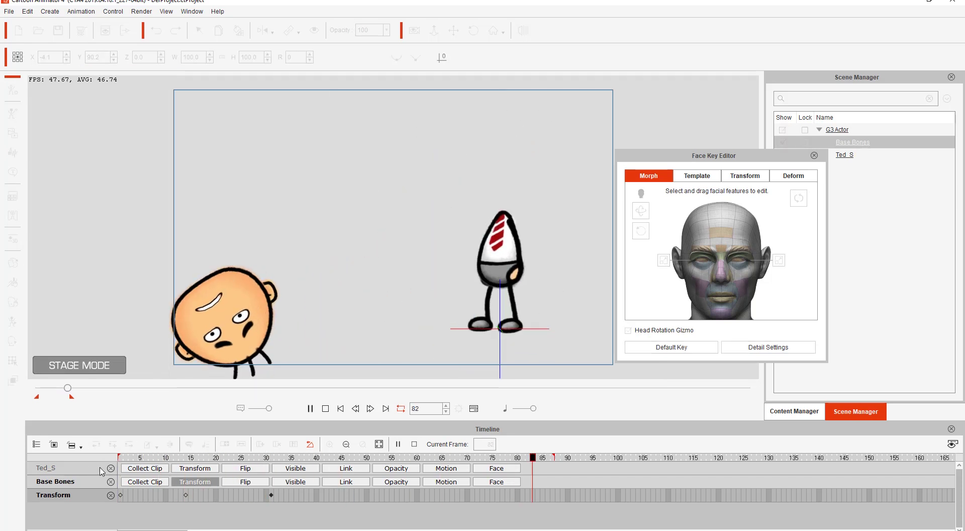
pyautogui.press('space')
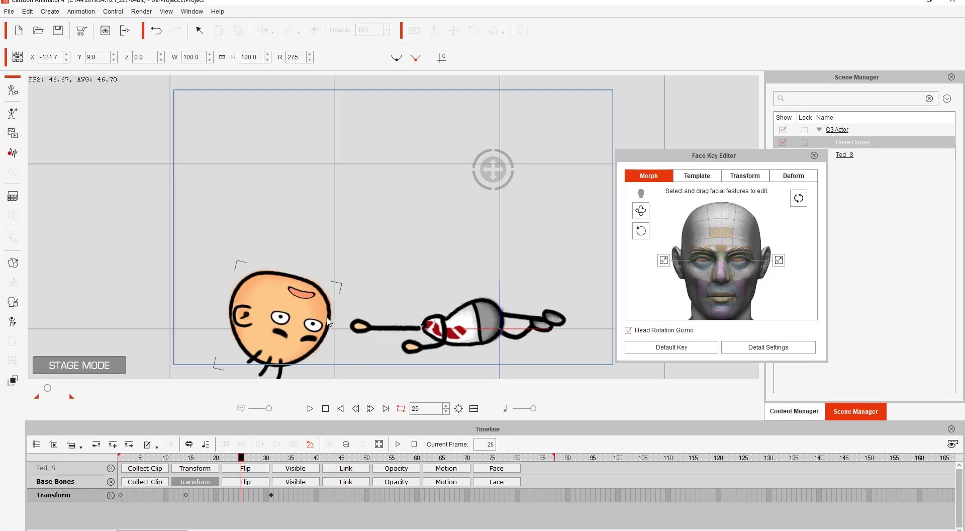
pyautogui.click(814, 156)
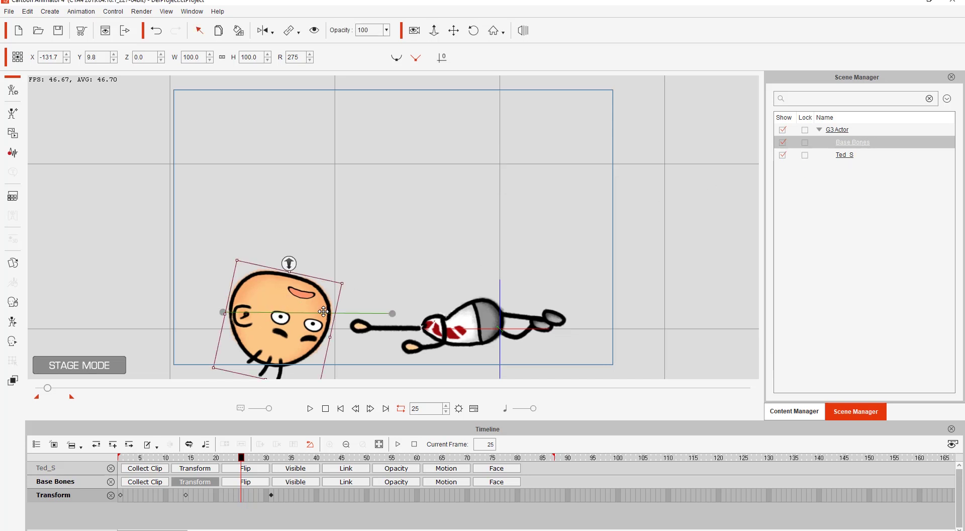